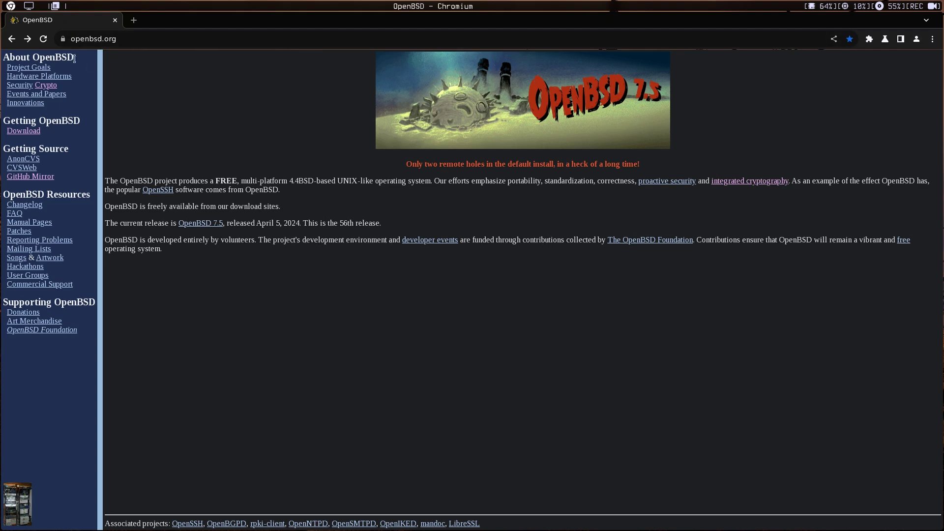
# - Open the OpenBSD FAQ's Downloading section listing the install75 and miniroot75 images
pyautogui.click(24, 132)
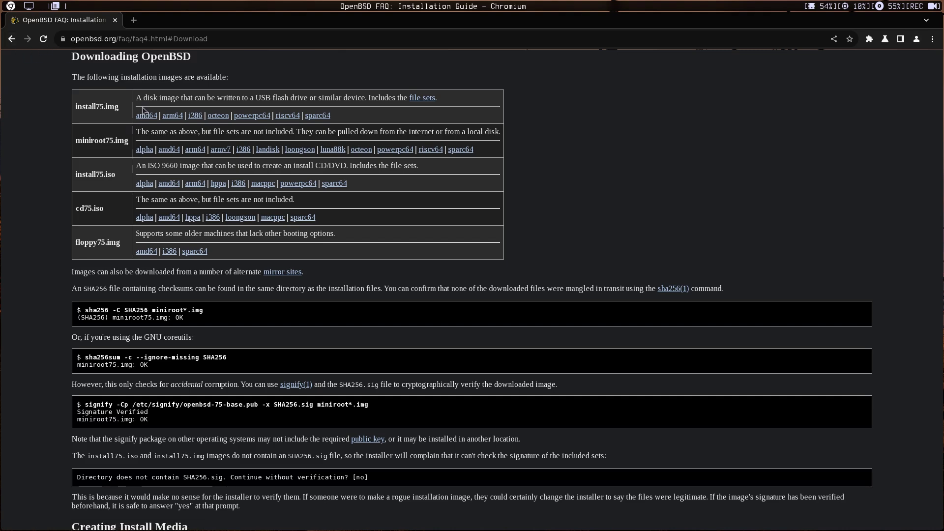
# - Begin installing the openbsd7.5 VM and show its booting console full screen
pyautogui.press('super+2')
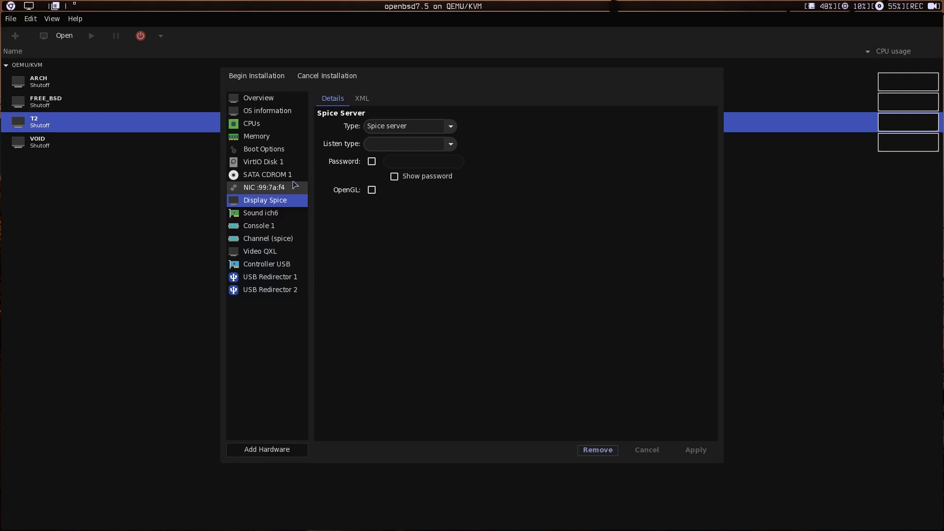
pyautogui.click(272, 81)
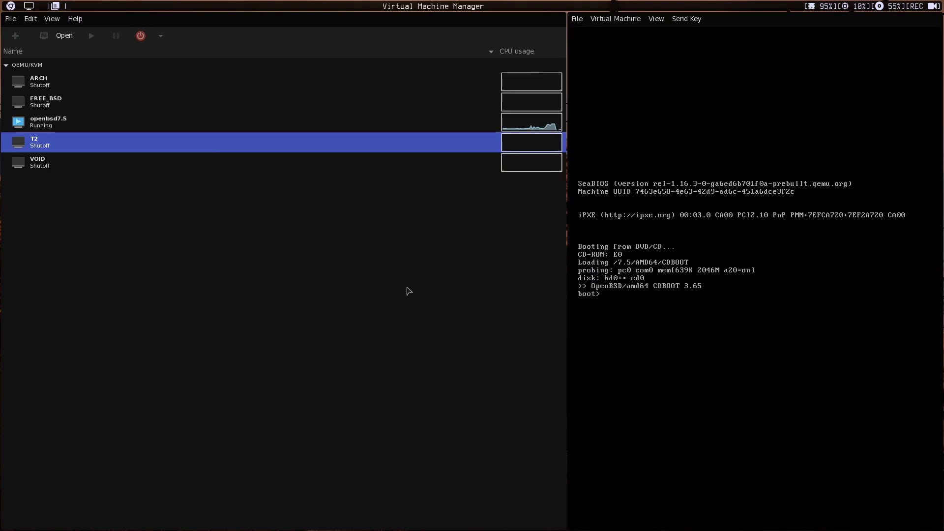
pyautogui.press('super+f')
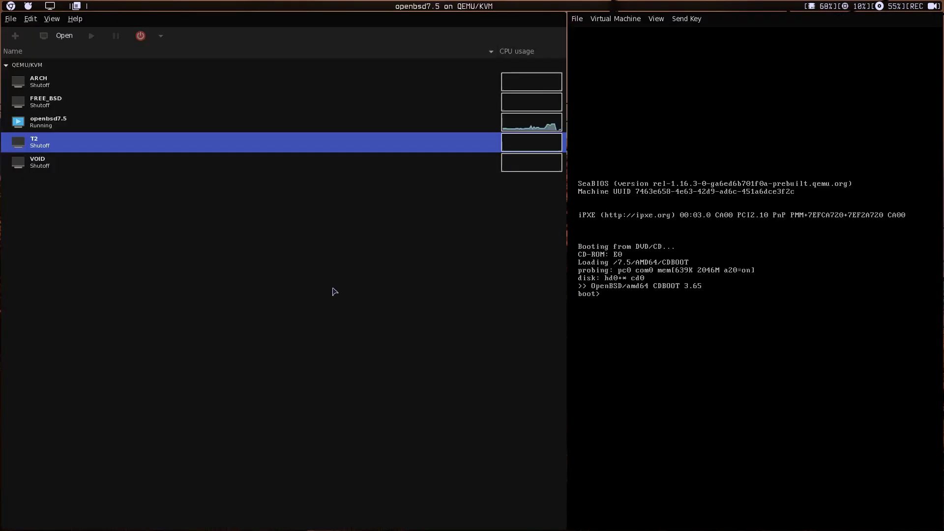
pyautogui.click(89, 18)
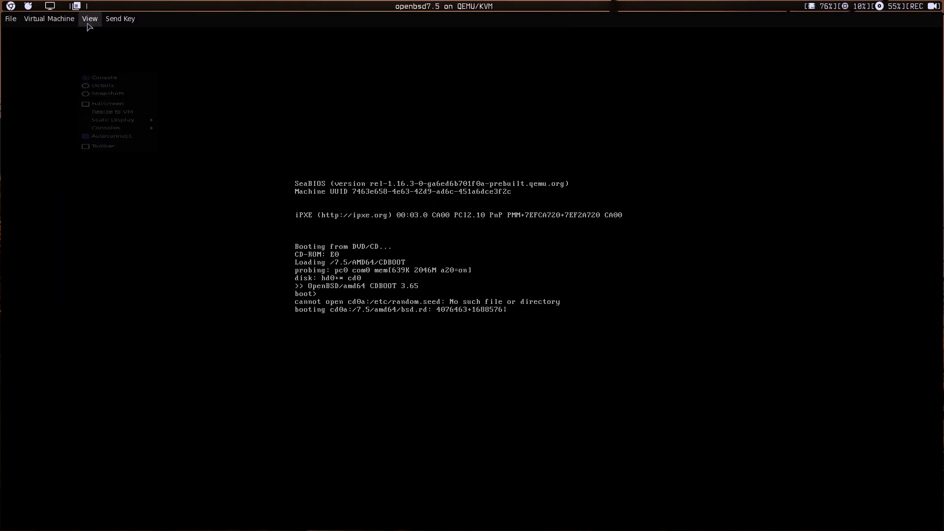
pyautogui.click(93, 76)
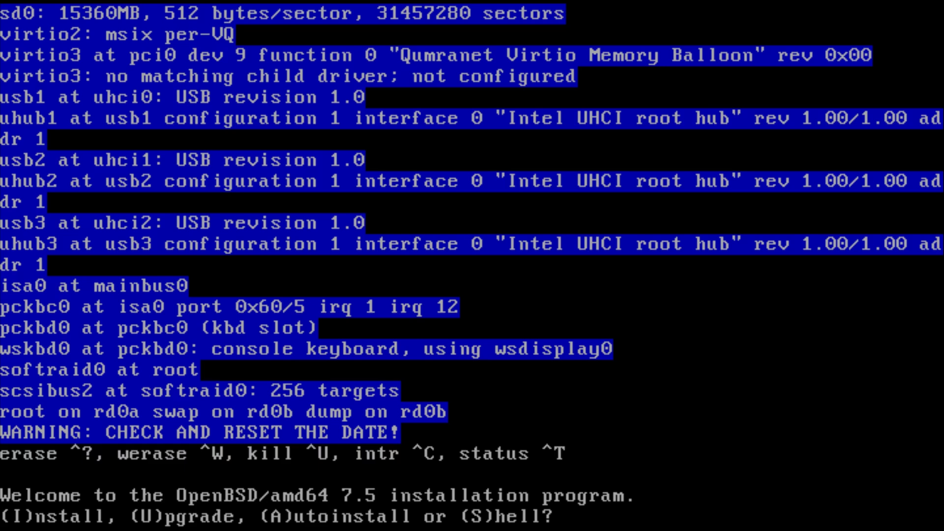
# - Choose Install, set the fr keyboard layout and hostname alphab
pyautogui.write('I')
pyautogui.press('Return')
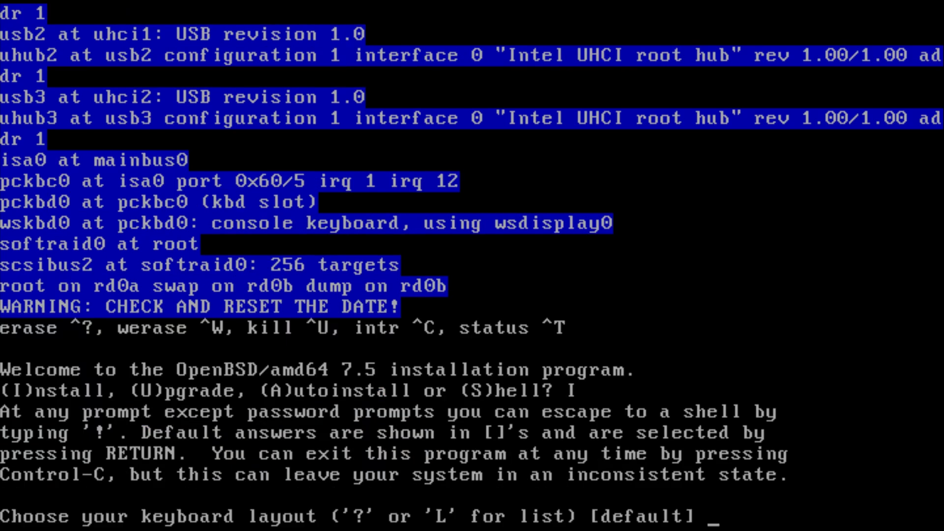
pyautogui.write('fr')
pyautogui.press('Return')
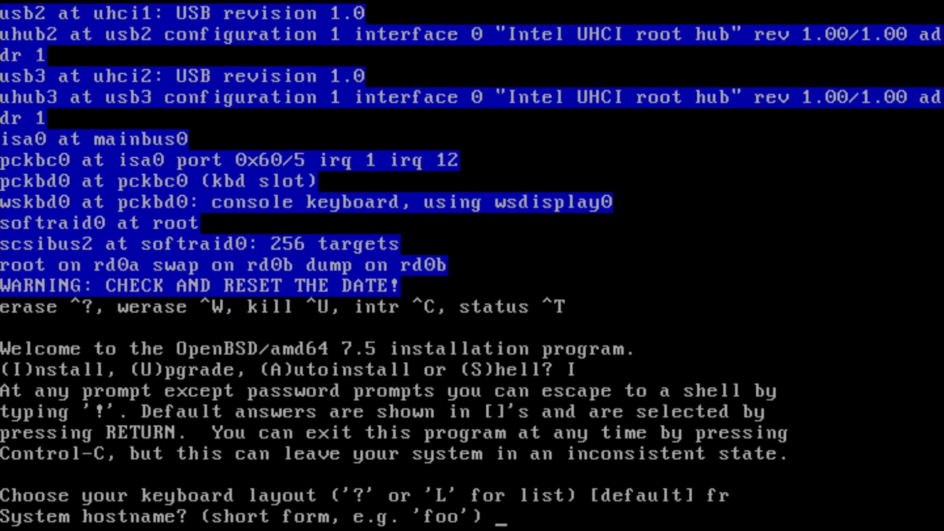
pyautogui.write('alpha')
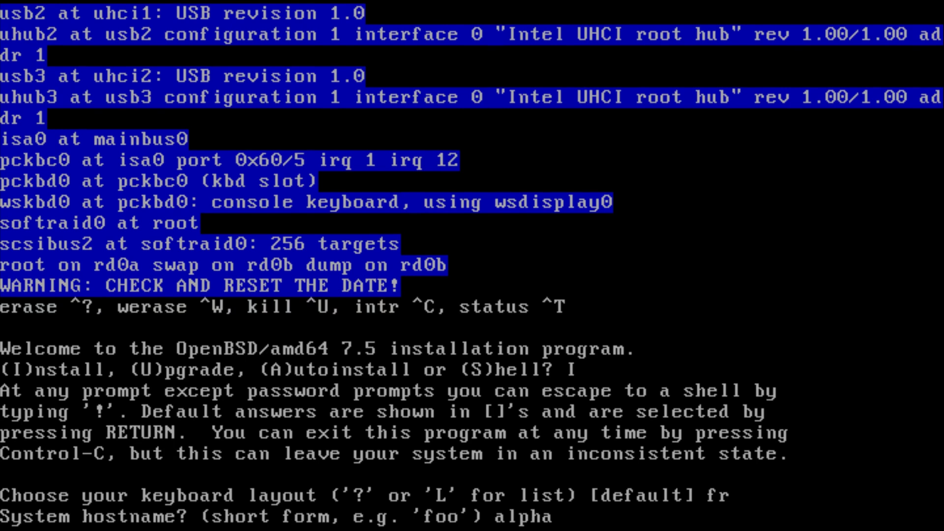
pyautogui.write('b')
pyautogui.press('Return')
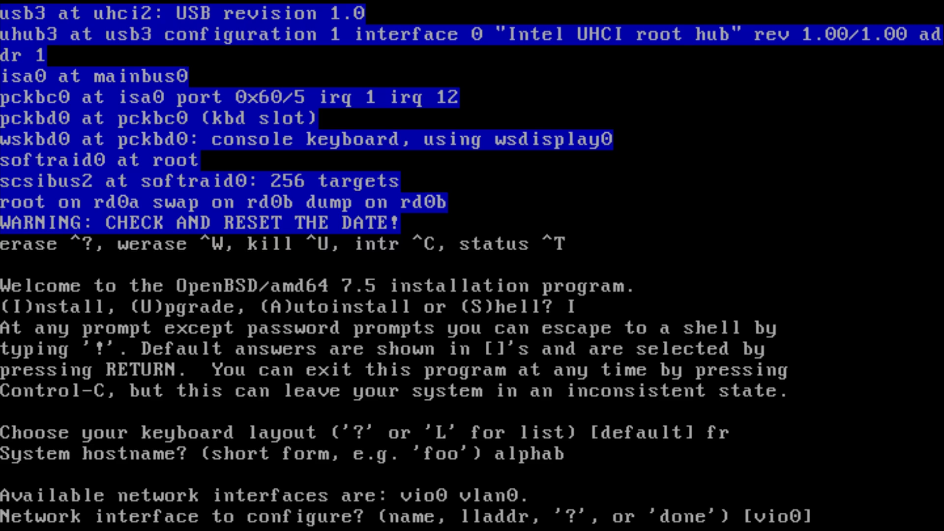
# - Configure vio0 with IPv4 autoconf and no IPv6, then finish network setup
pyautogui.press('Return')
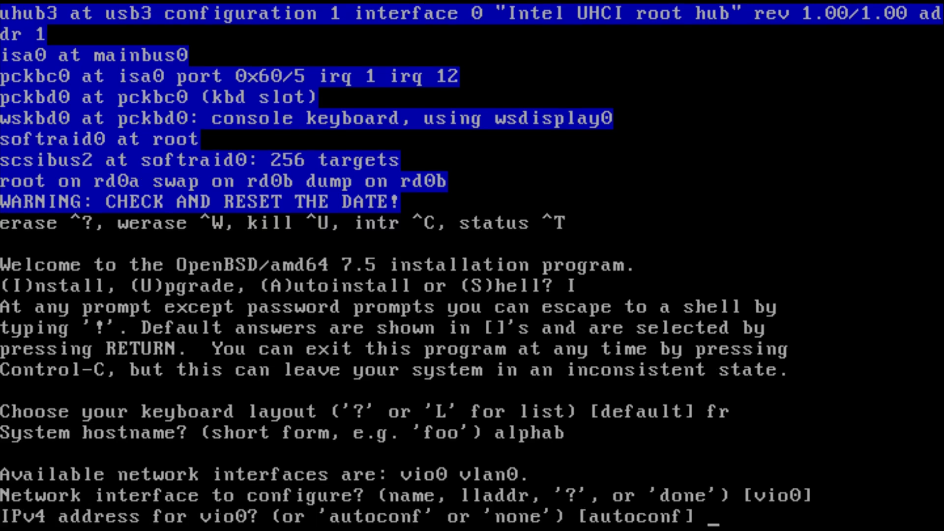
pyautogui.press('Return')
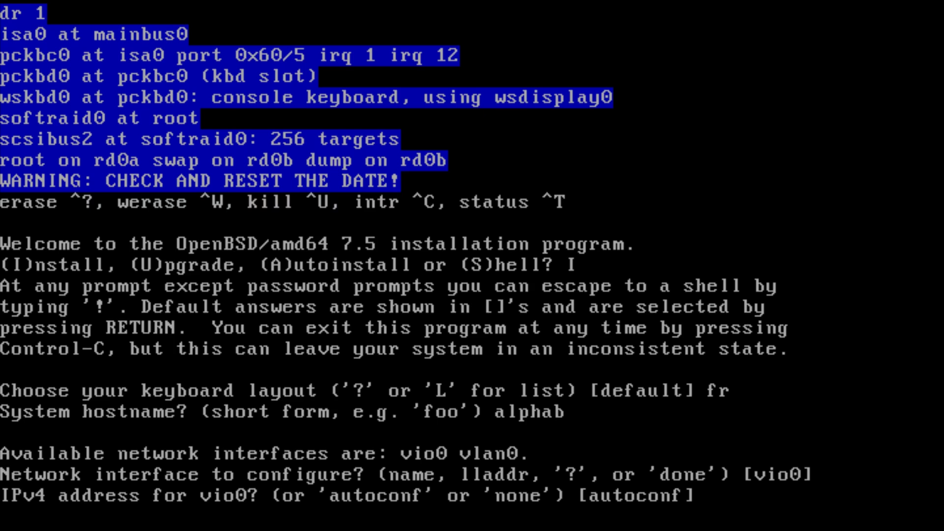
pyautogui.press('Return')
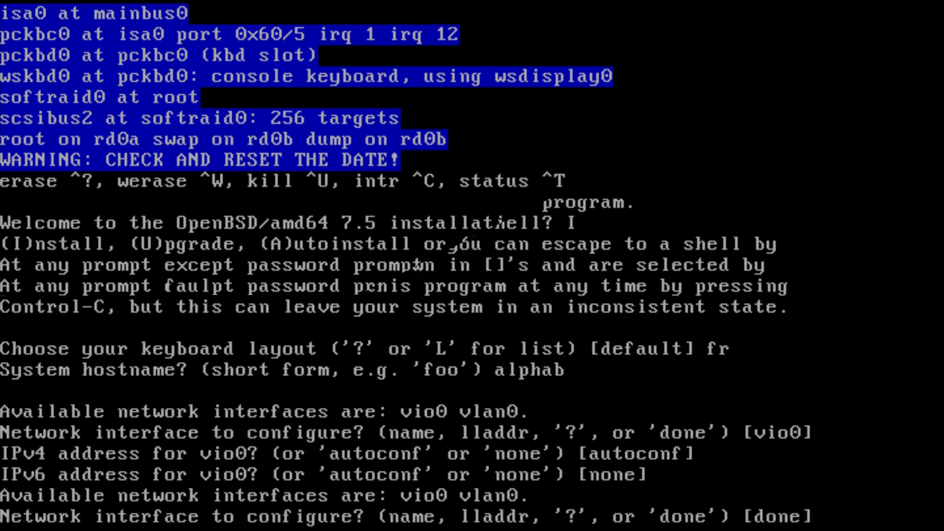
pyautogui.press('Return')
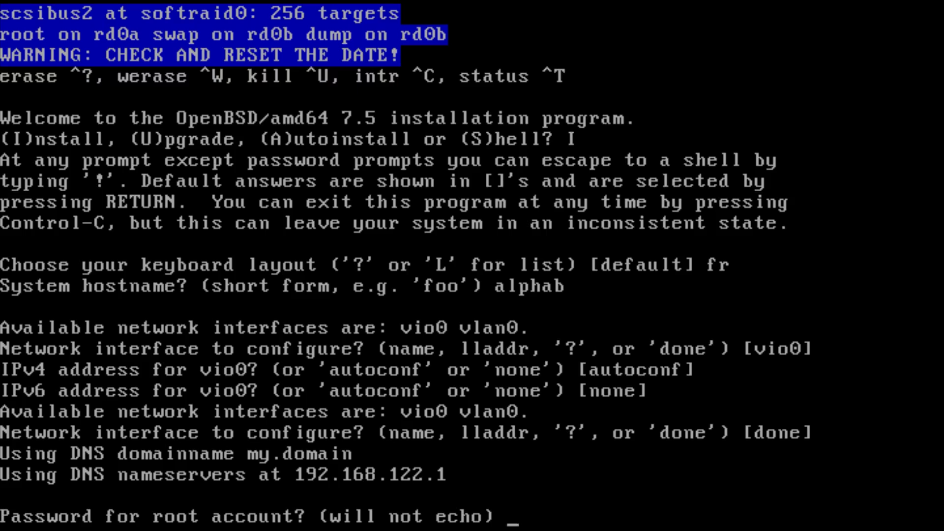
# - Set the root password, enable sshd and X without xenodm, and keep the default console instead of com0
pyautogui.press('Return')
pyautogui.press('Return')
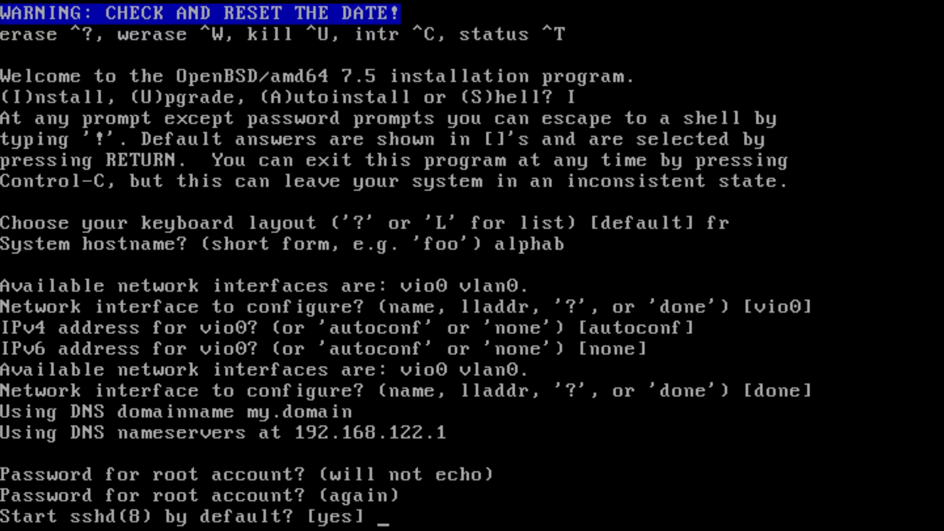
pyautogui.press('Return')
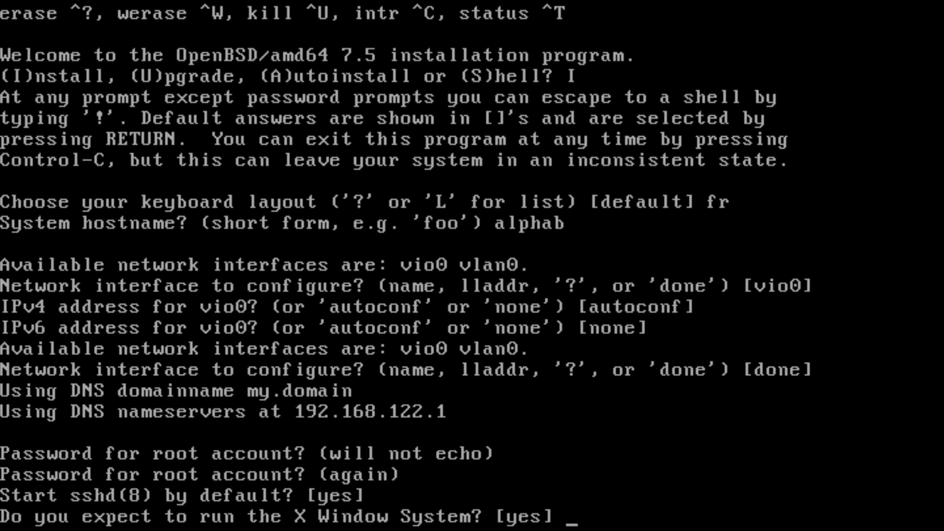
pyautogui.press('Return')
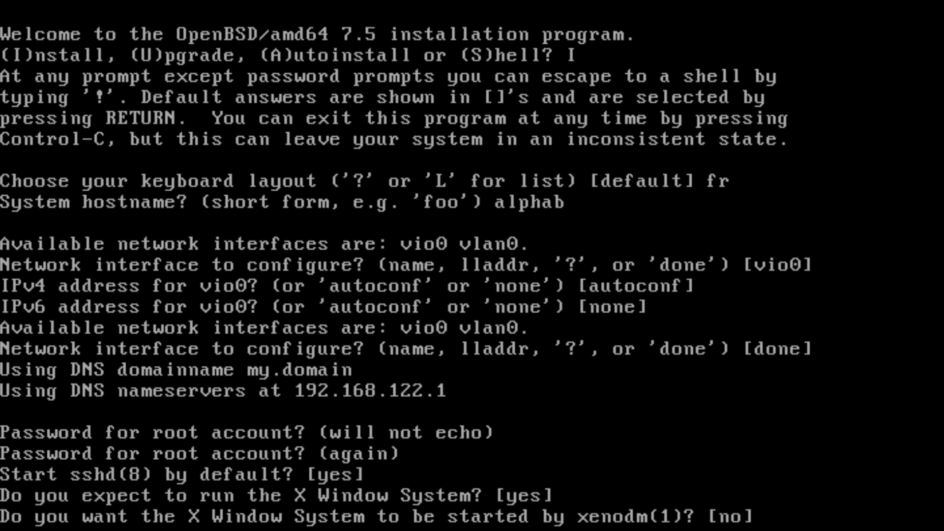
pyautogui.press('Return')
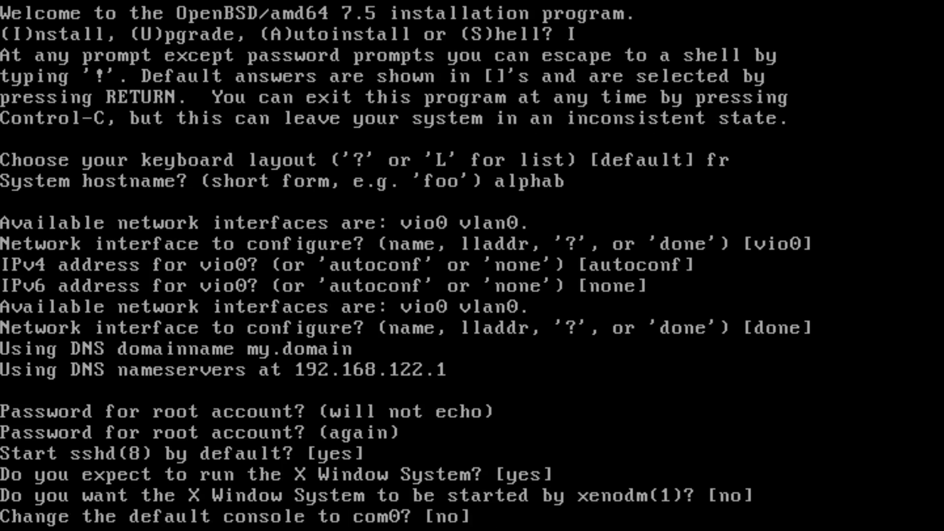
pyautogui.press('Return')
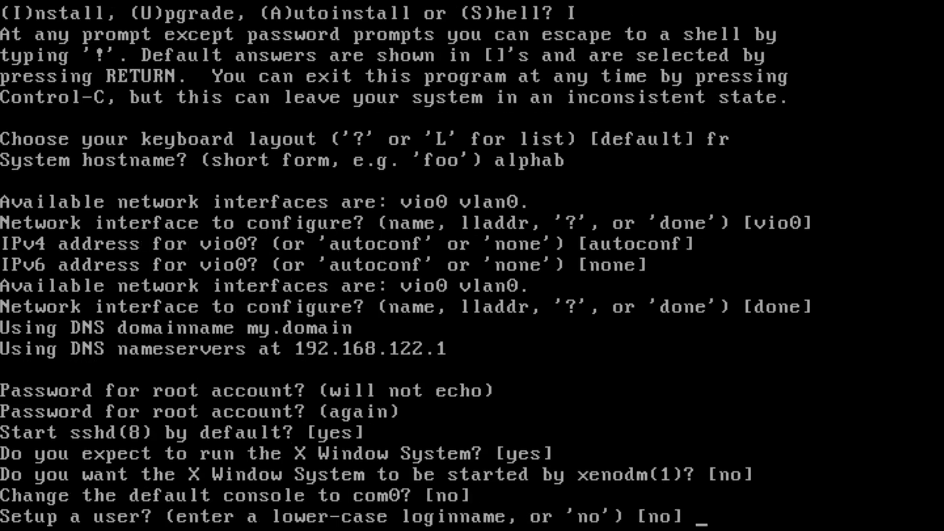
# - Create user sh, keeping sh as the full name, and set its password
pyautogui.write('sh')
pyautogui.press('Return')
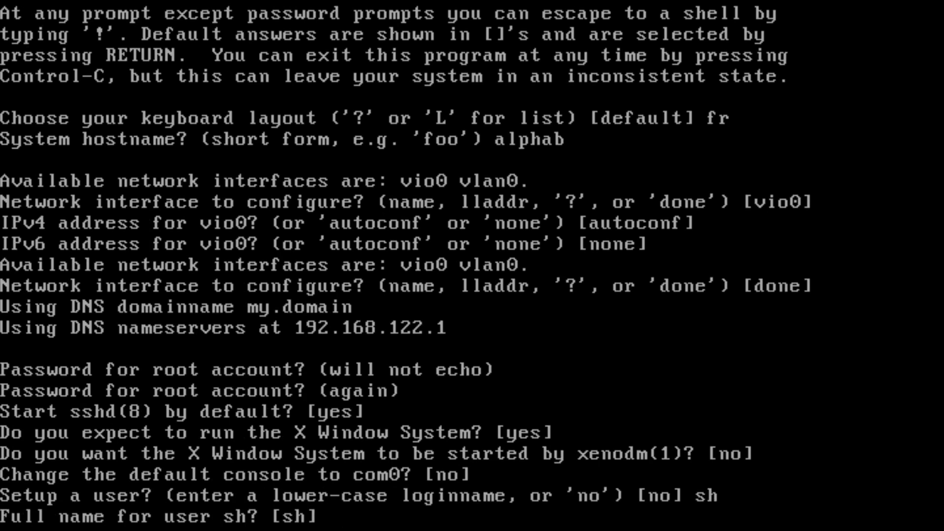
pyautogui.press('Return')
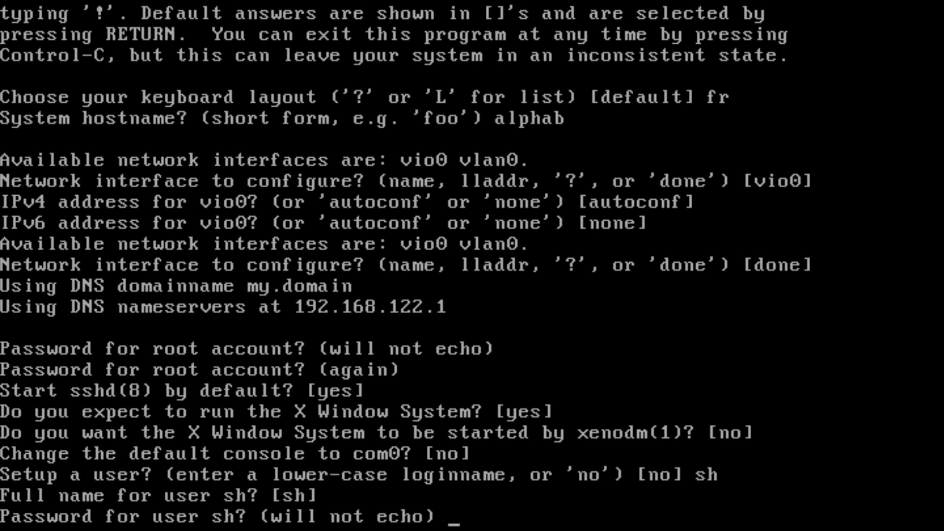
pyautogui.press('Return')
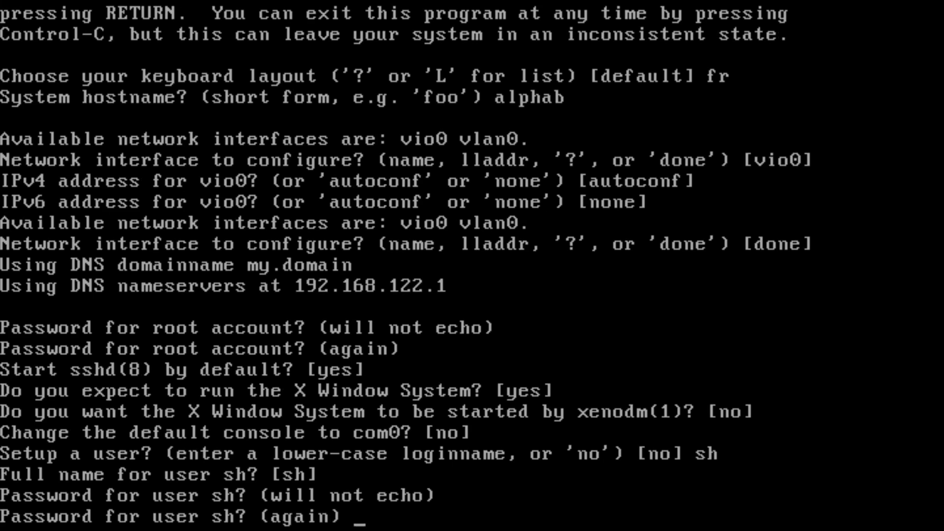
pyautogui.press('Return')
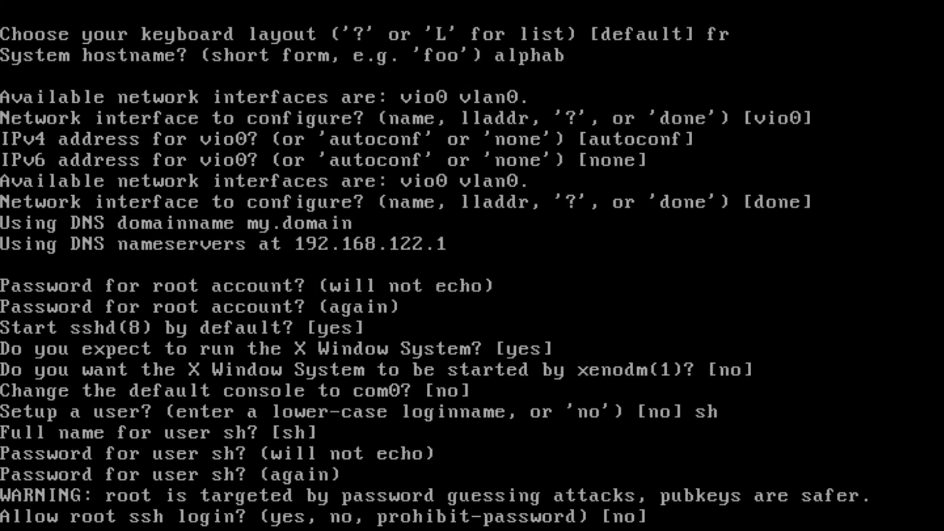
# - Disallow root ssh login and encrypt root disk sd0 with a passphrase on a whole-disk MBR
pyautogui.press('Return')
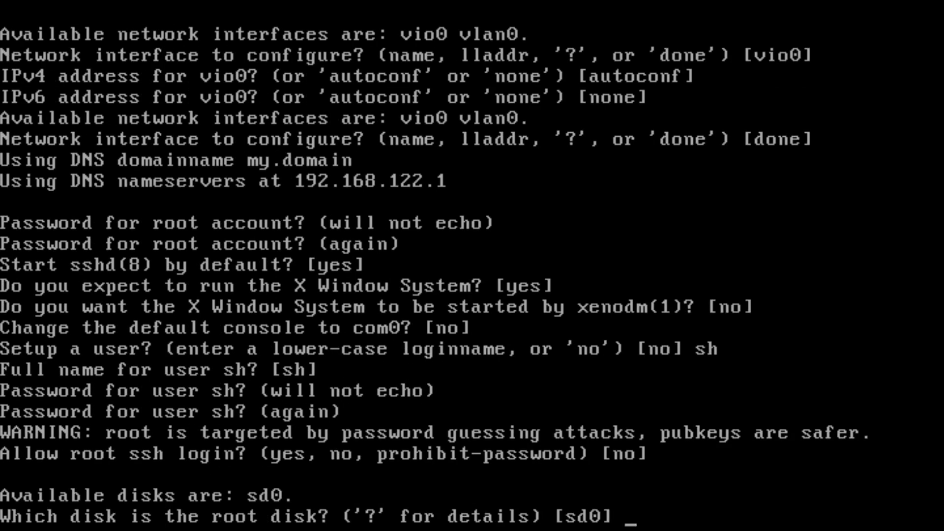
pyautogui.press('Return')
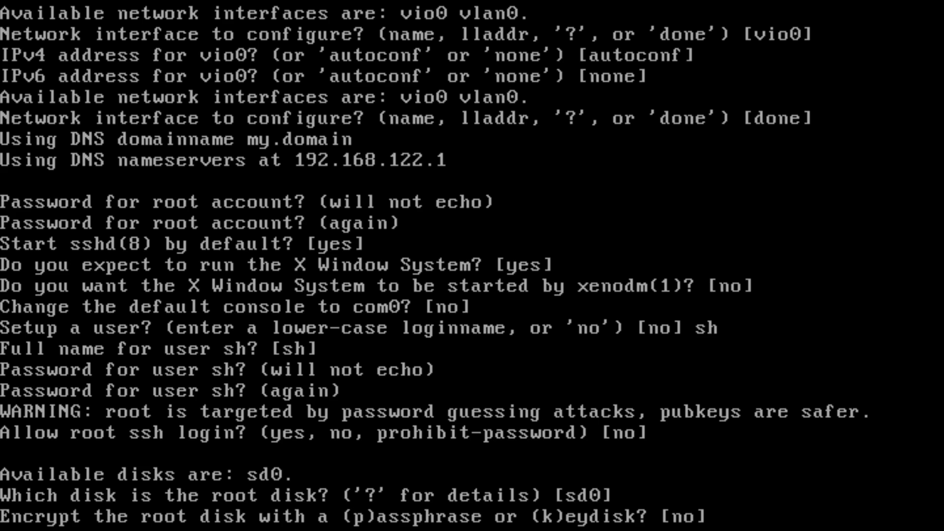
pyautogui.write('p')
pyautogui.press('Return')
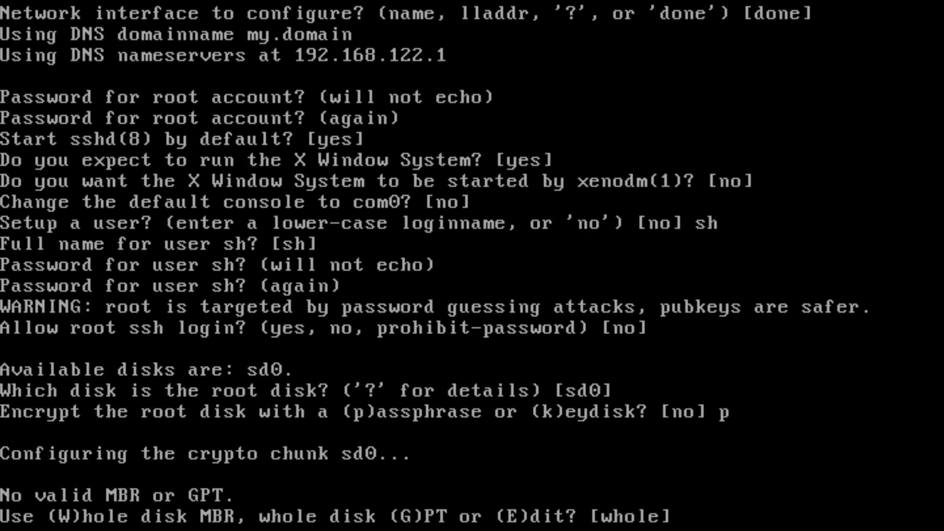
pyautogui.press('Return')
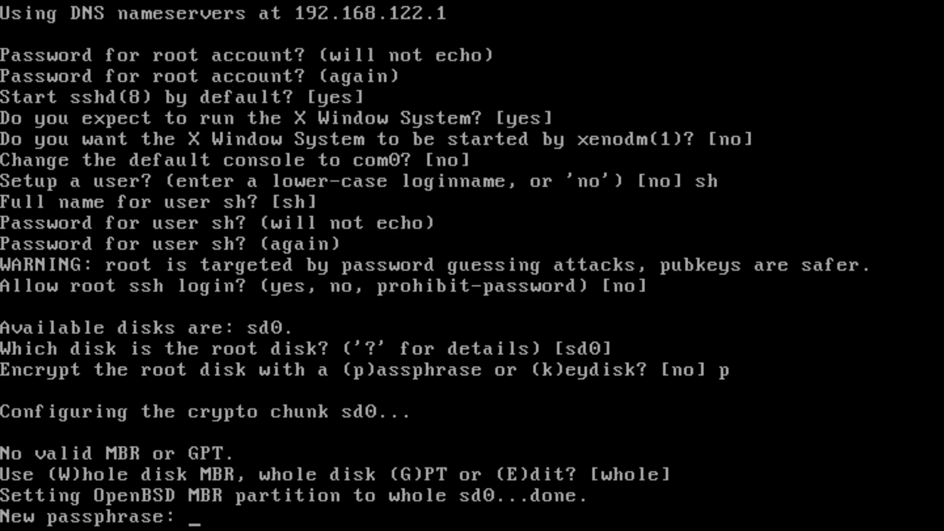
pyautogui.press('Return')
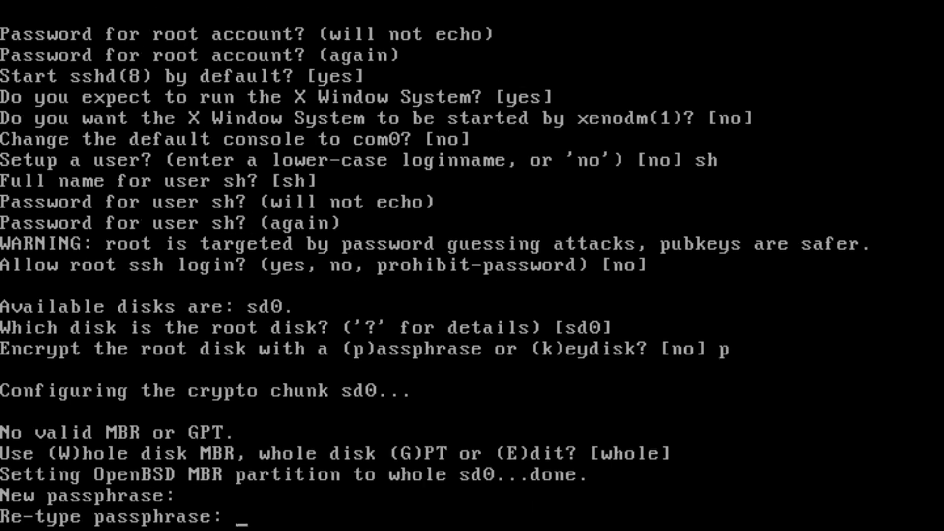
pyautogui.press('Return')
pyautogui.press('Return')
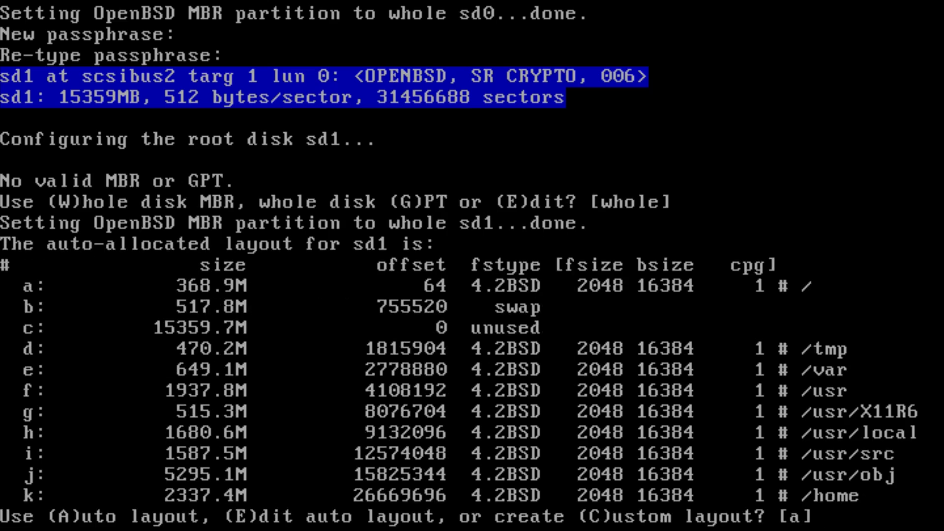
# - Accept the auto layout and install all 7.5/amd64 sets from cd0 without signature verification
pyautogui.press('Return')
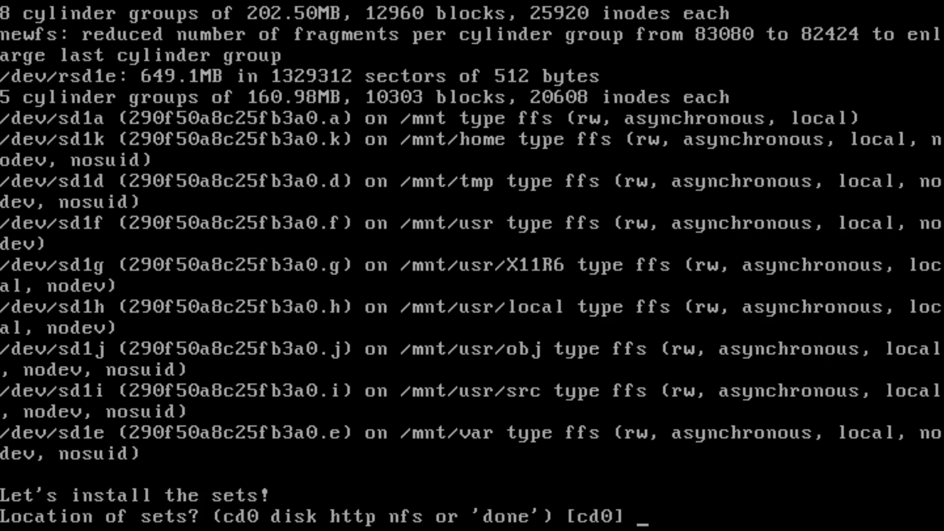
pyautogui.press('Return')
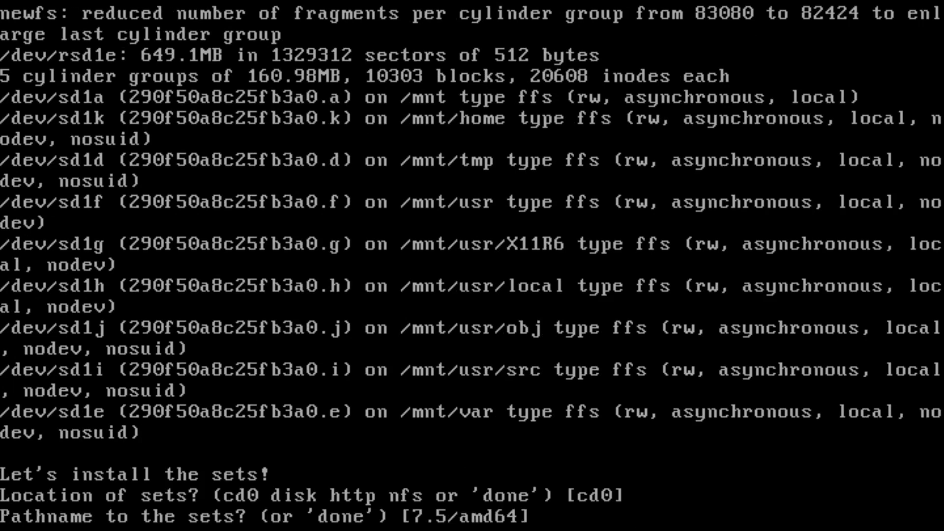
pyautogui.press('Return')
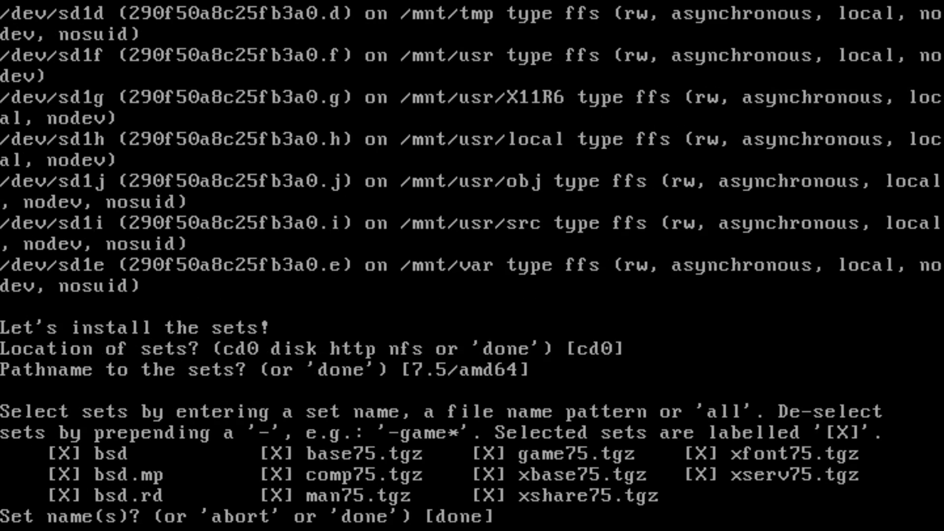
pyautogui.press('Return')
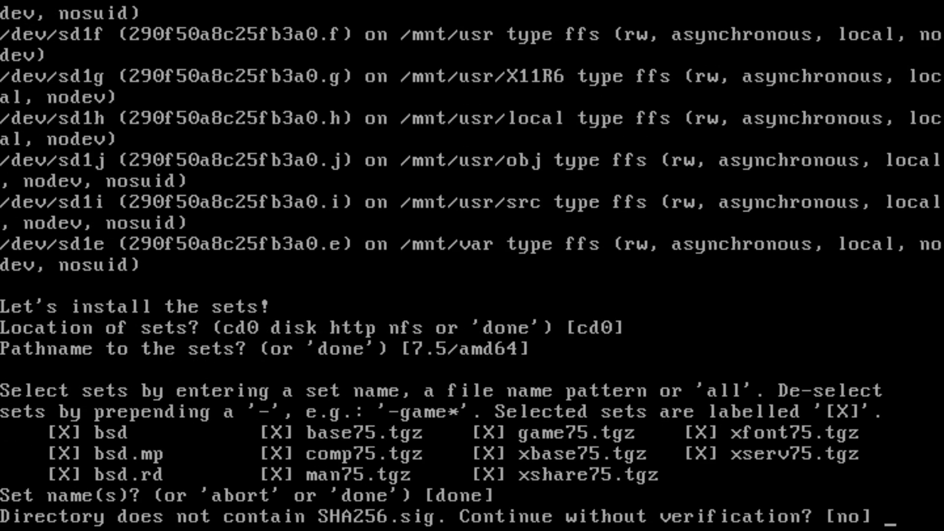
pyautogui.write('yes')
pyautogui.press('Return')
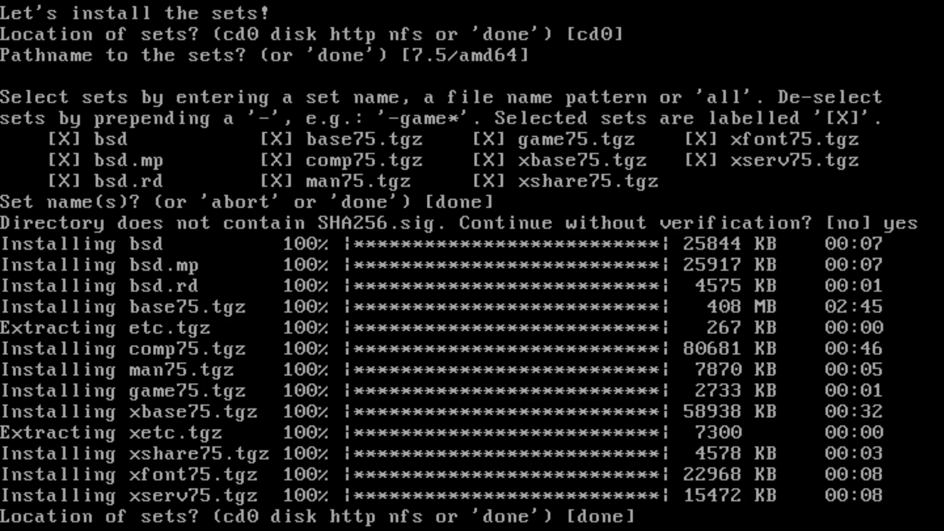
# - Finish set selection, accept the Canada/Mountain timezone, and reboot into the installed system
pyautogui.press('Return')
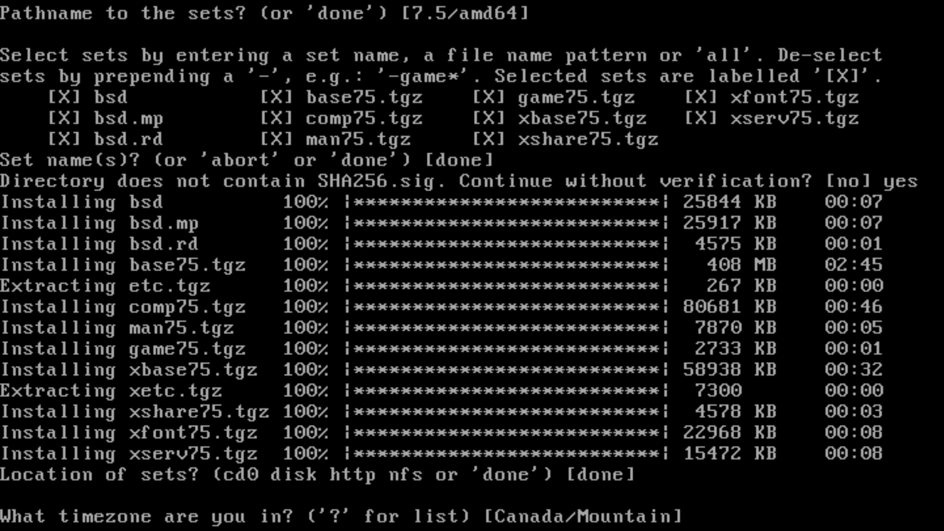
pyautogui.press('Return')
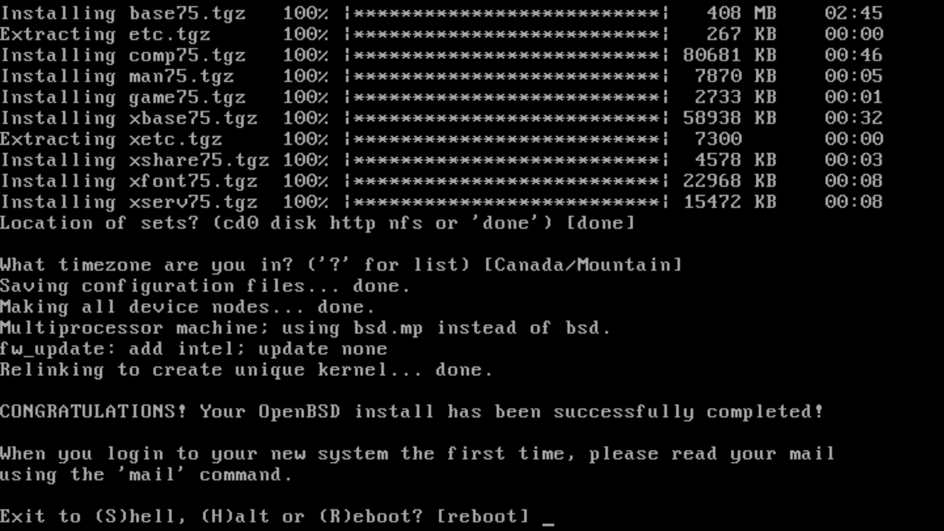
pyautogui.press('Return')
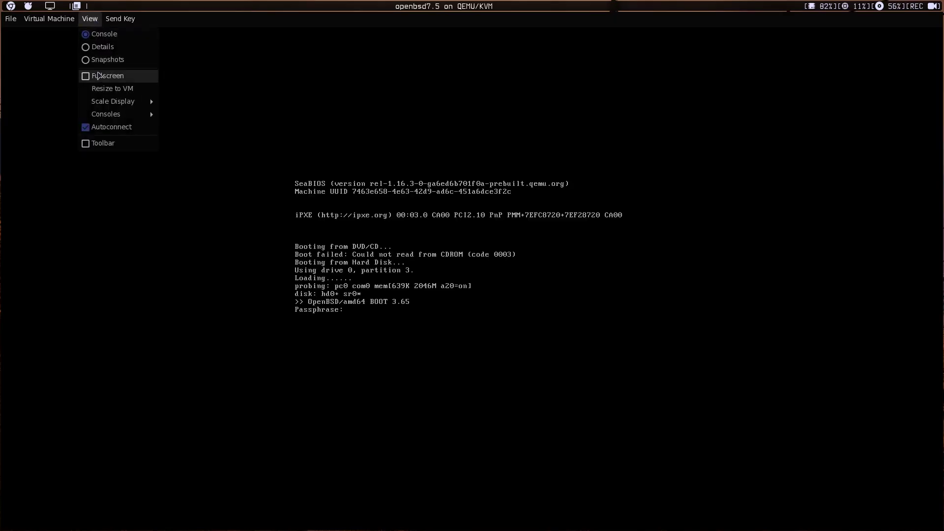
# - Make the console full screen and enter the disk passphrase to boot to the alphab login prompt
pyautogui.click(98, 75)
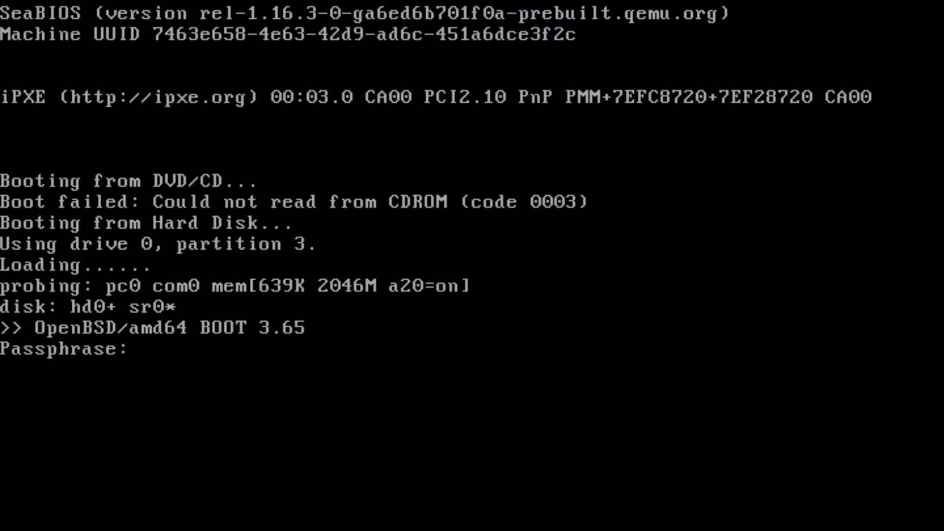
pyautogui.press('Return')
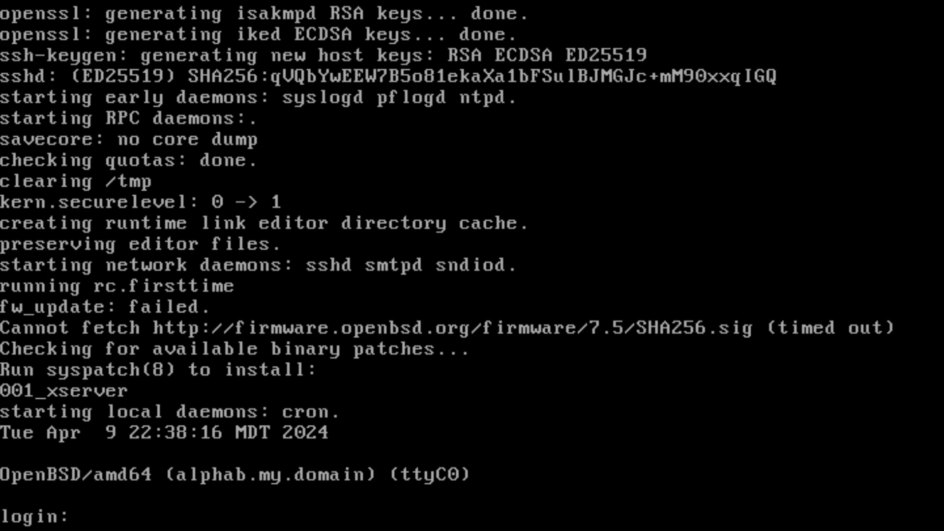
# - Log in as root with the root password
pyautogui.write('root')
pyautogui.press('Return')
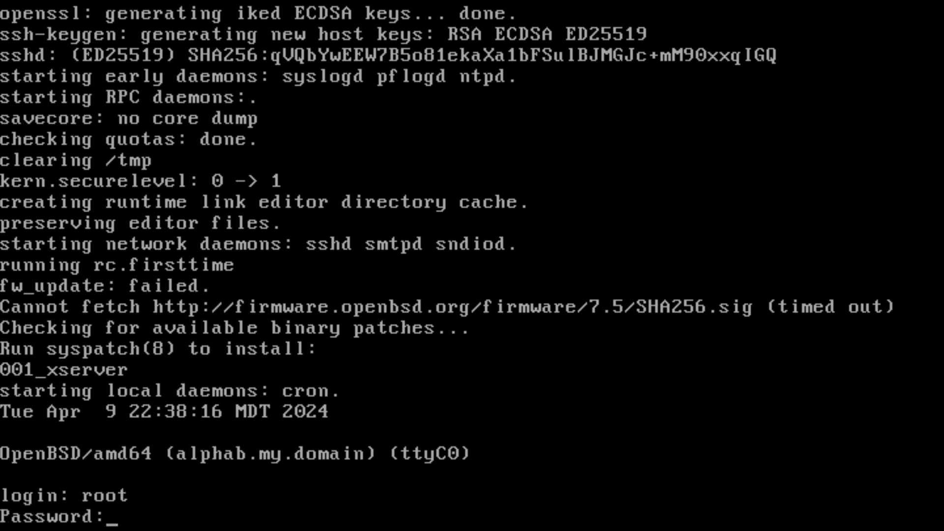
pyautogui.press('Return')
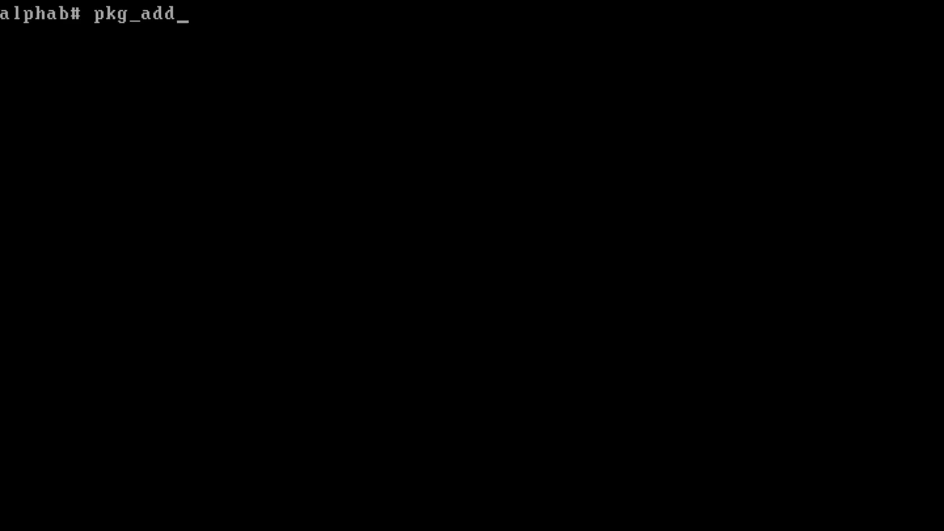
# - Install vim with pkg_add, choosing option 6 for the vim-9.1.139-no_x11 build
pyautogui.write('vim')
pyautogui.press('Return')
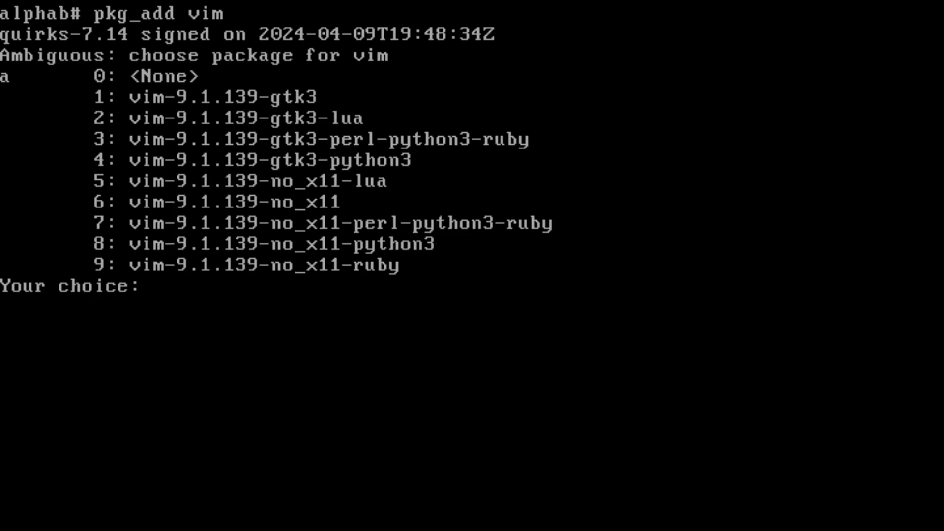
pyautogui.write('6')
pyautogui.press('Return')
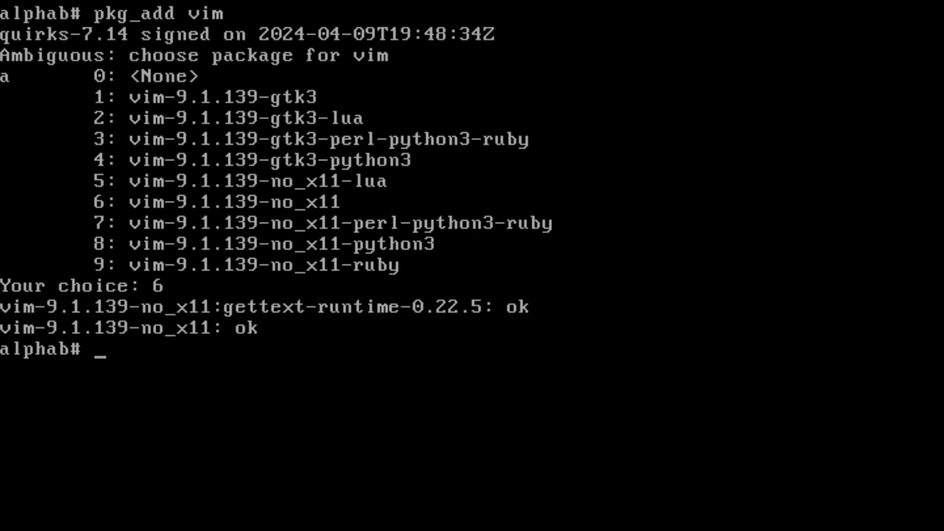
pyautogui.write('vim /etc/')
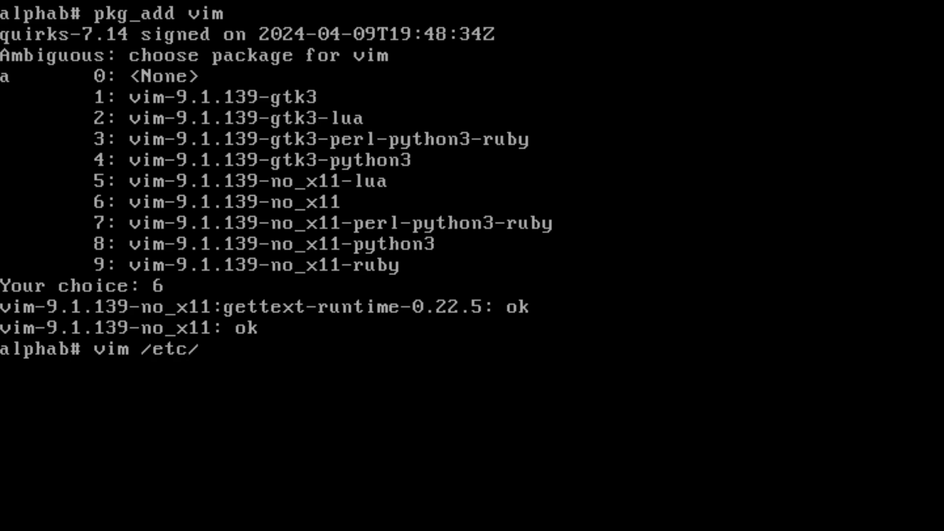
pyautogui.write('doas.conf')
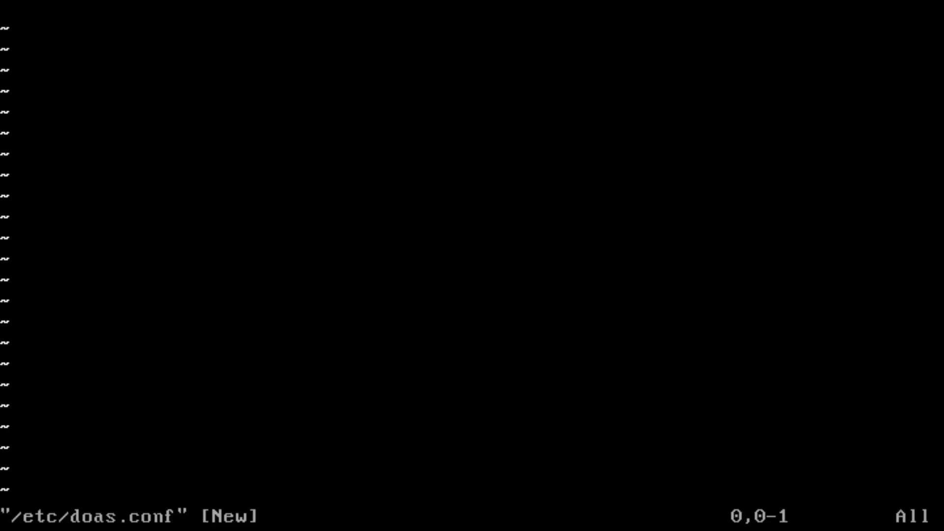
# - Write a 'permit nopass' rule letting the regular user act as root into /etc/doas.conf, then save it
pyautogui.press('i')
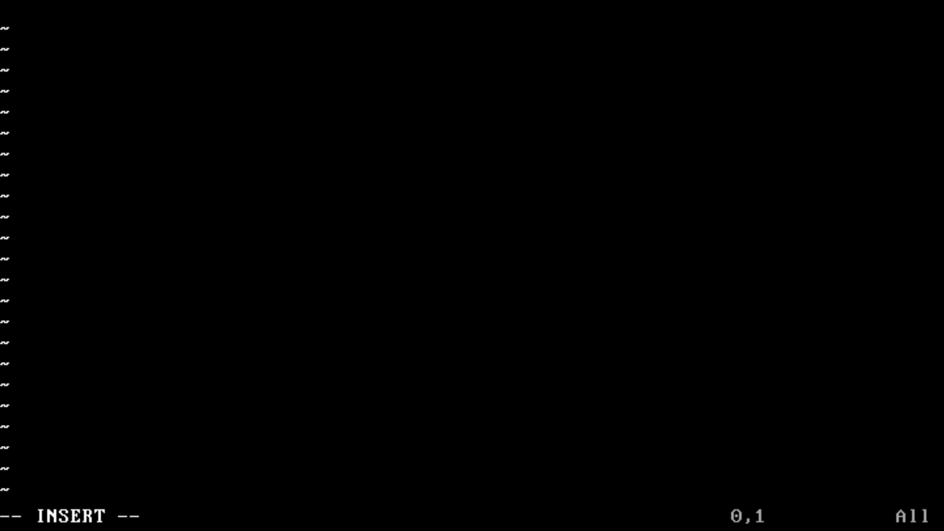
pyautogui.write('permi')
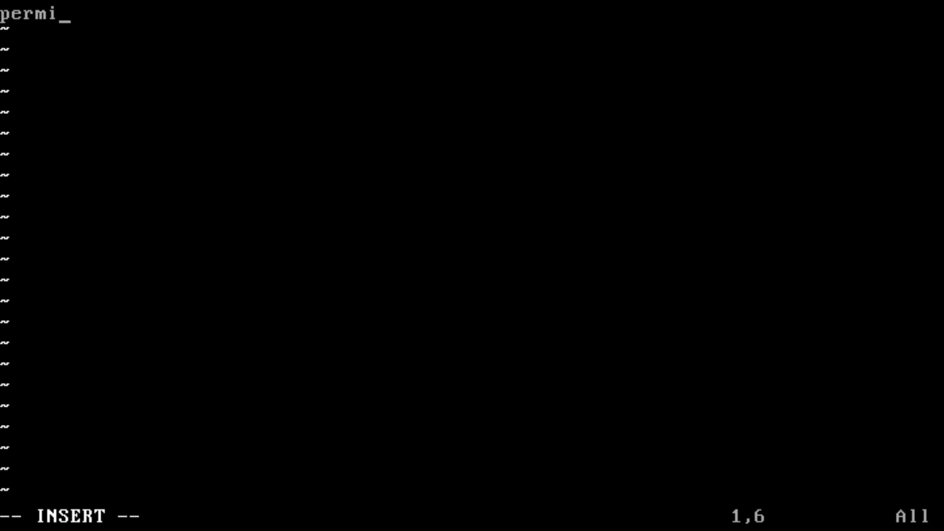
pyautogui.write('t sh')
pyautogui.press('BackSpace')
pyautogui.press('BackSpace')
pyautogui.write('no')
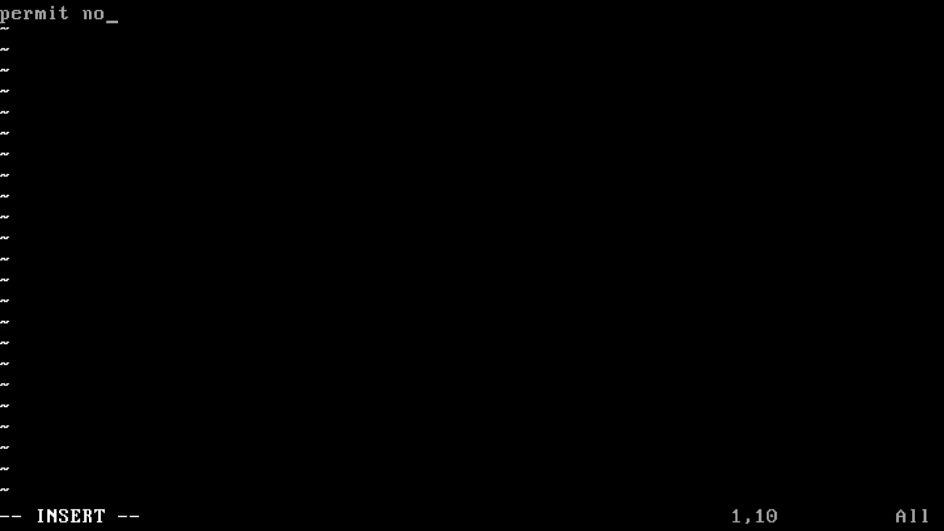
pyautogui.write('pass')
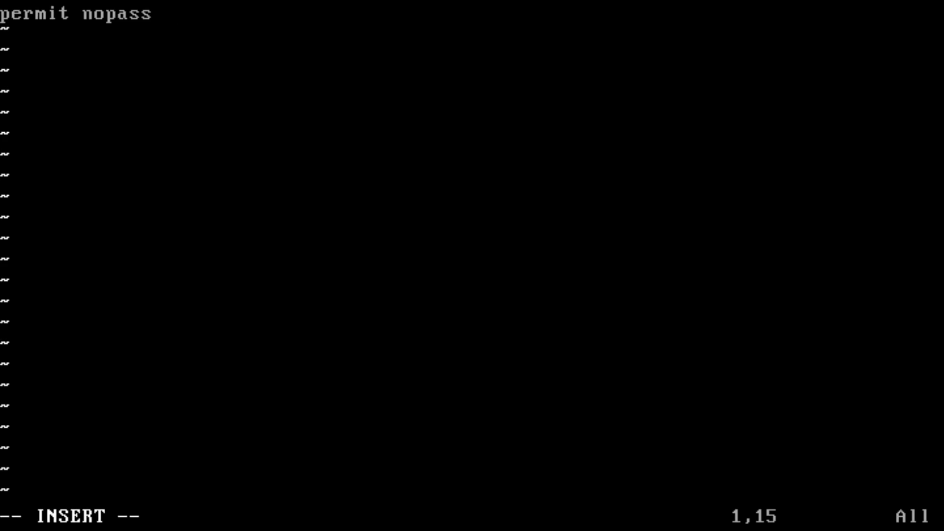
pyautogui.write('sh as ')
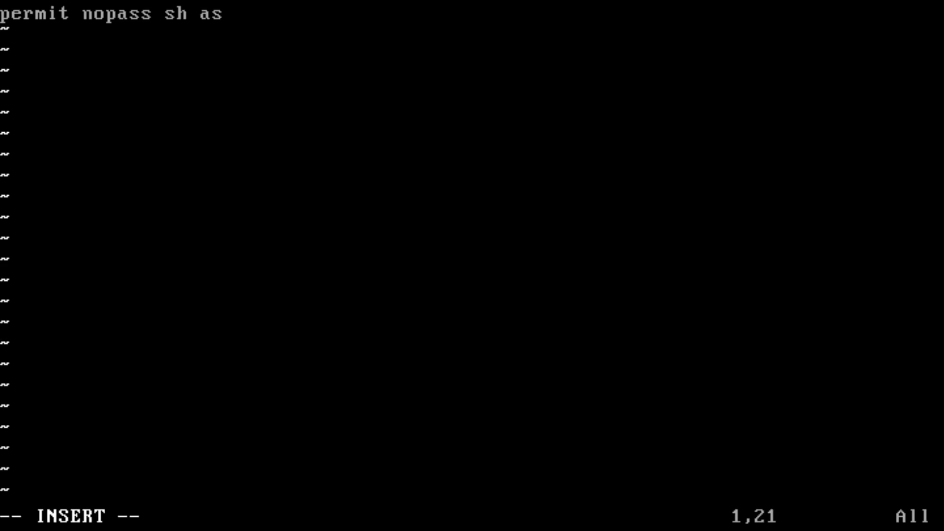
pyautogui.write('root')
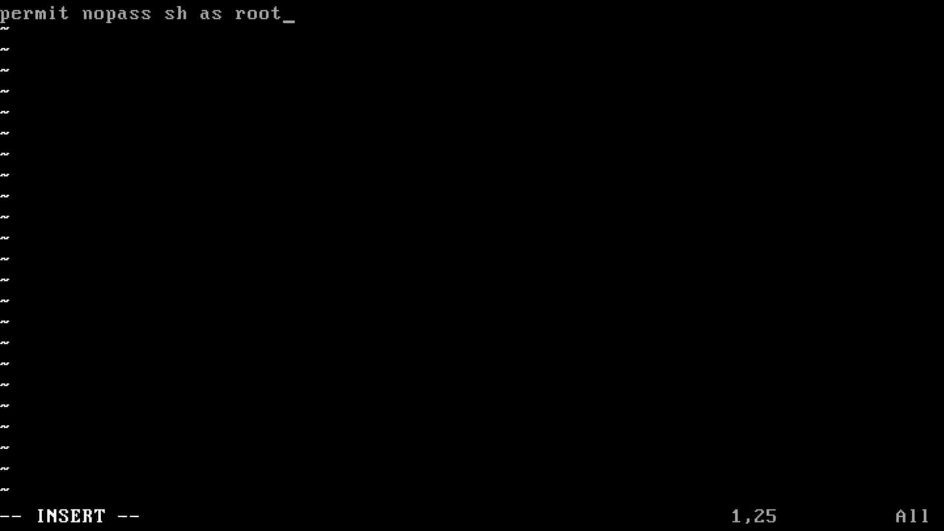
pyautogui.press('Return')
pyautogui.press('Escape')
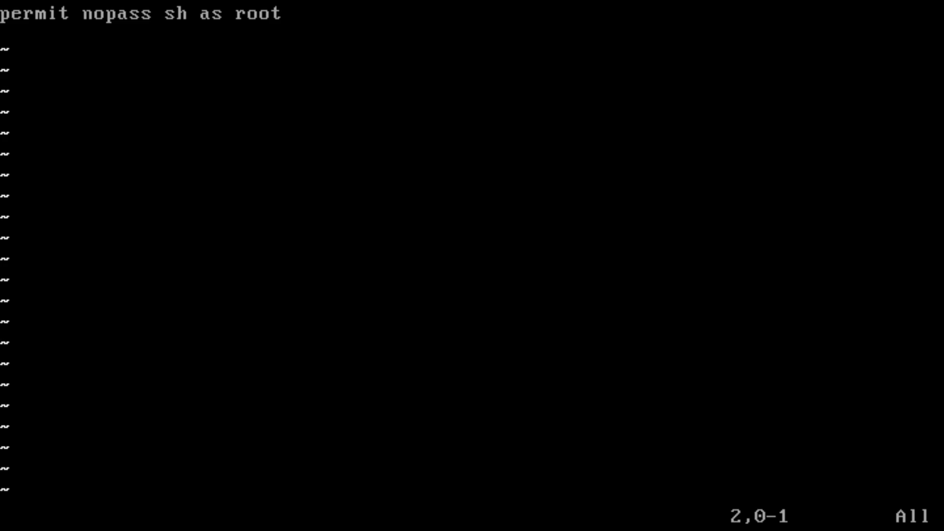
pyautogui.write(':wq')
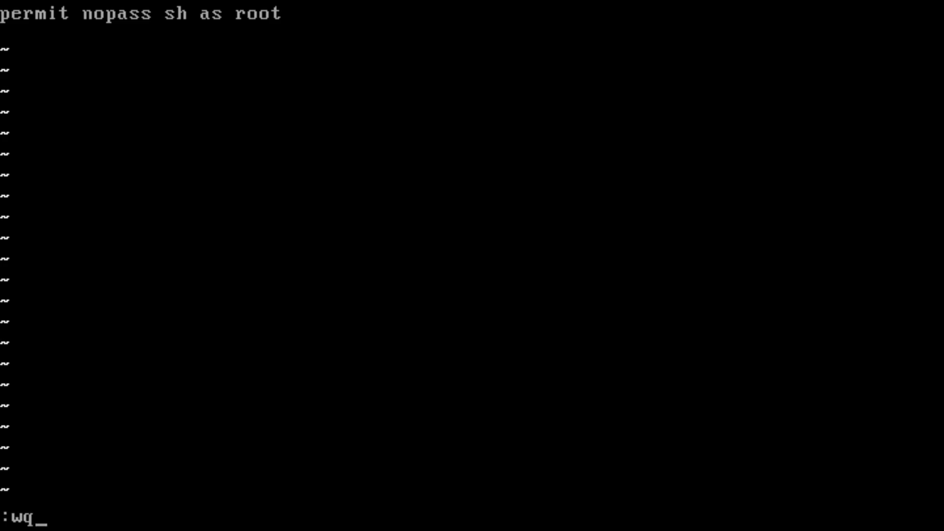
pyautogui.press('Return')
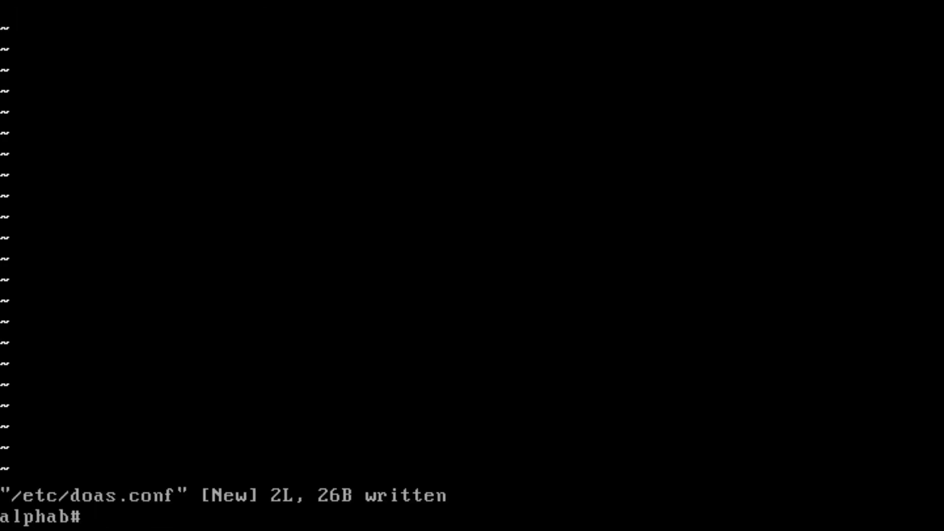
# - Reopen /etc/doas.conf to verify the rule, save again, and exit the root shell
pyautogui.press('Up')
pyautogui.press('Return')
pyautogui.press('Up')
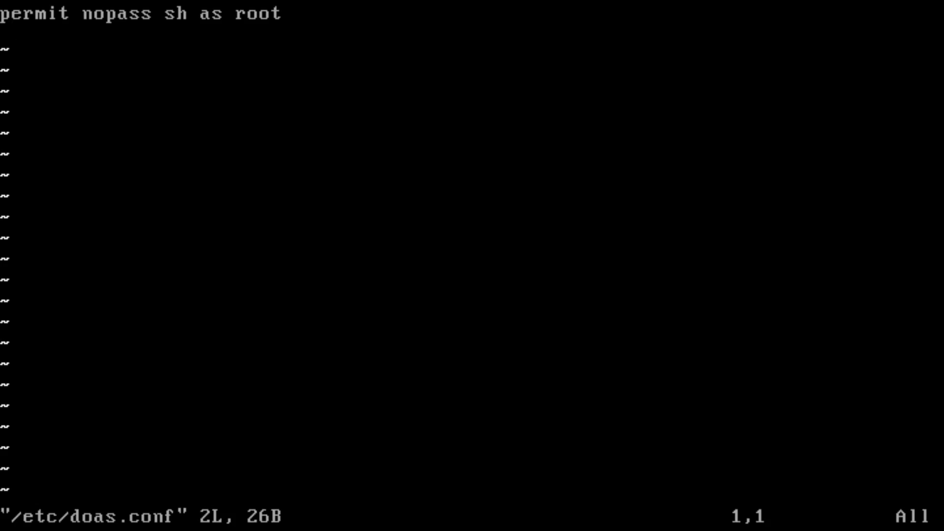
pyautogui.press('Down')
pyautogui.press('Up')
pyautogui.press('Down')
pyautogui.press('Up')
pyautogui.press('Down')
pyautogui.write(':wq')
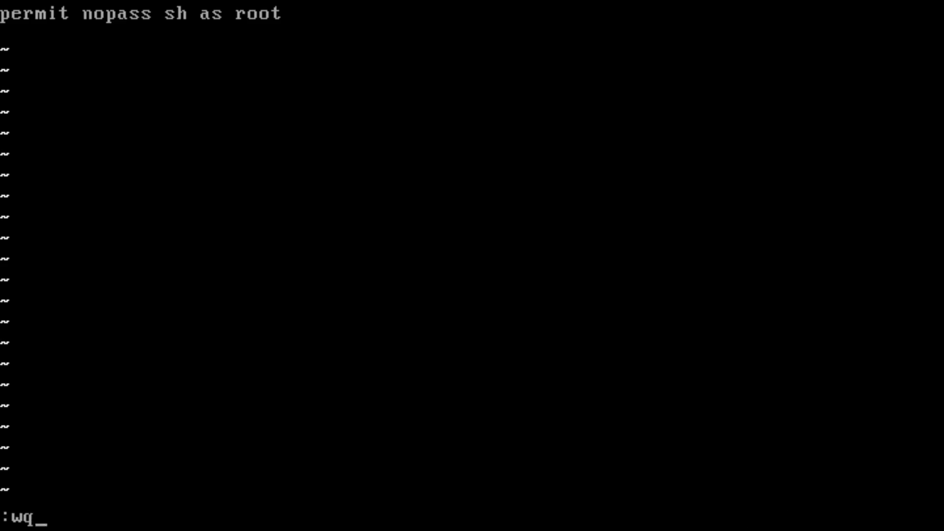
pyautogui.press('Return')
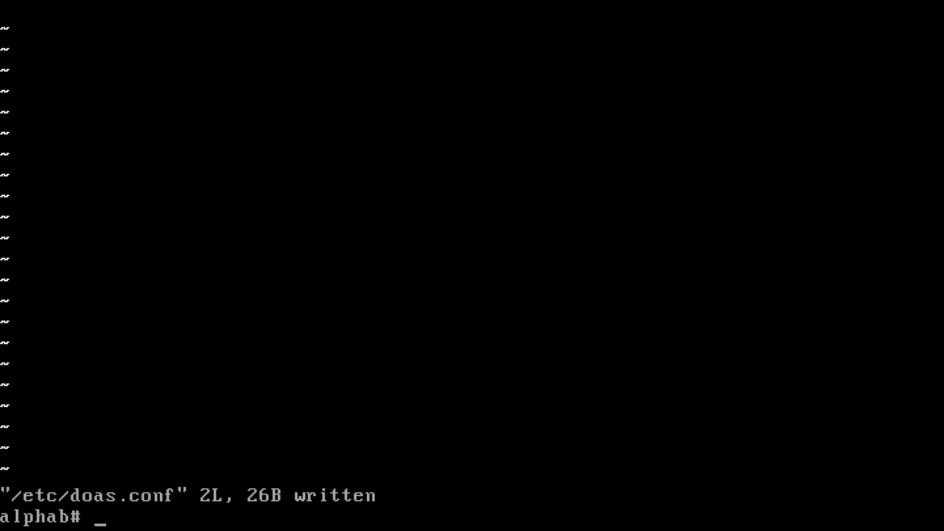
pyautogui.write('exit')
pyautogui.press('Return')
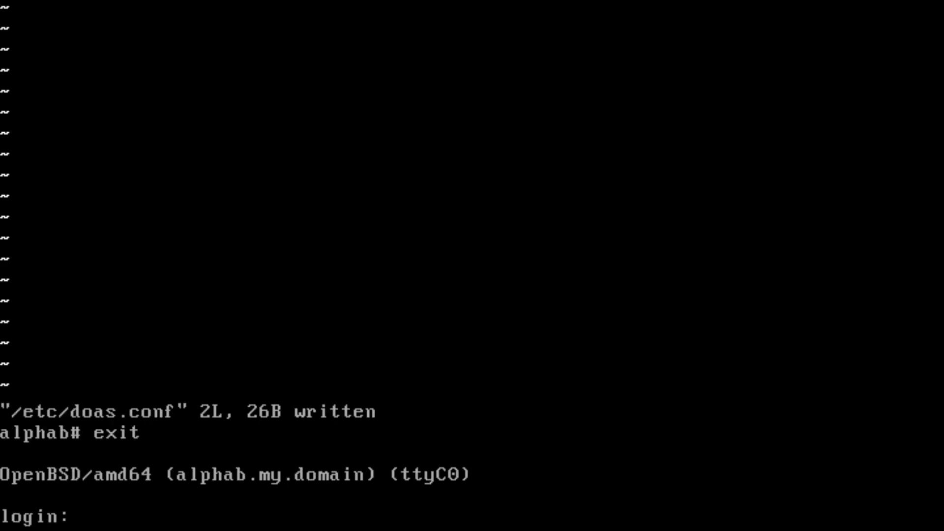
# - Log in at the console as the regular user with their password
pyautogui.write('sh')
pyautogui.press('Return')
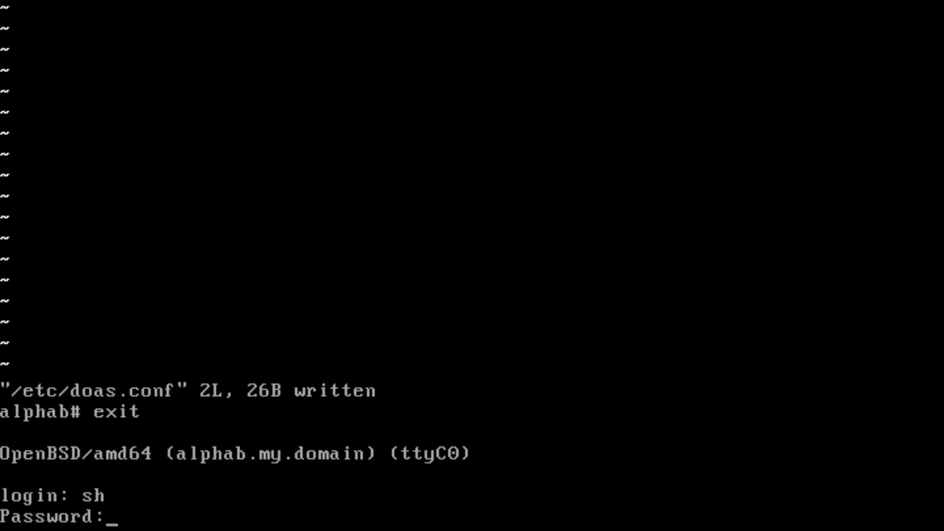
pyautogui.press('Return')
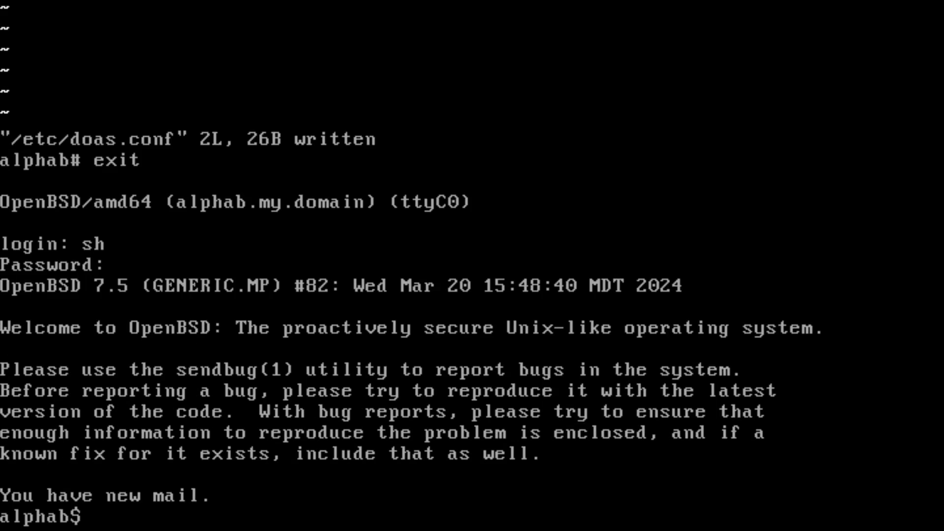
# - Install dwm, dmenu and st via doas pkg_add, choosing option 2, st-0.9p0-scrollback
pyautogui.write('pkg_add')
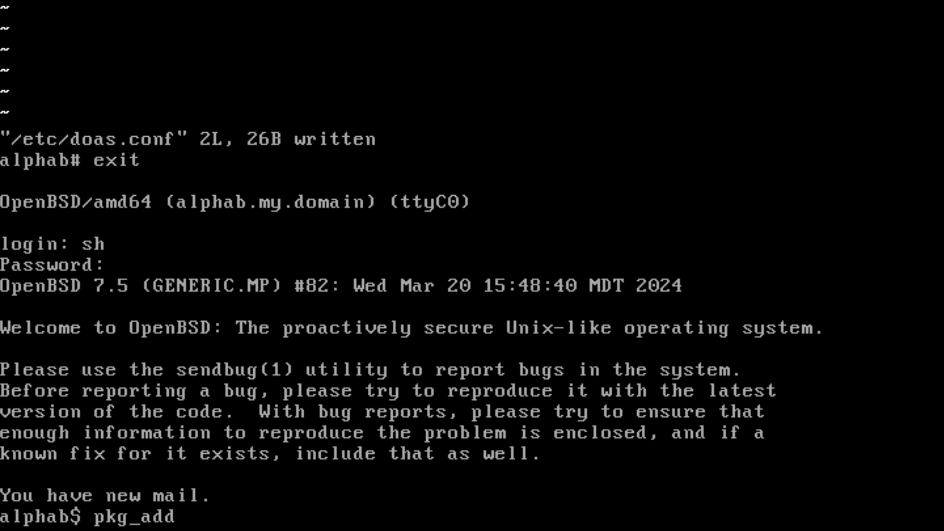
pyautogui.write('dwm dmenu sh')
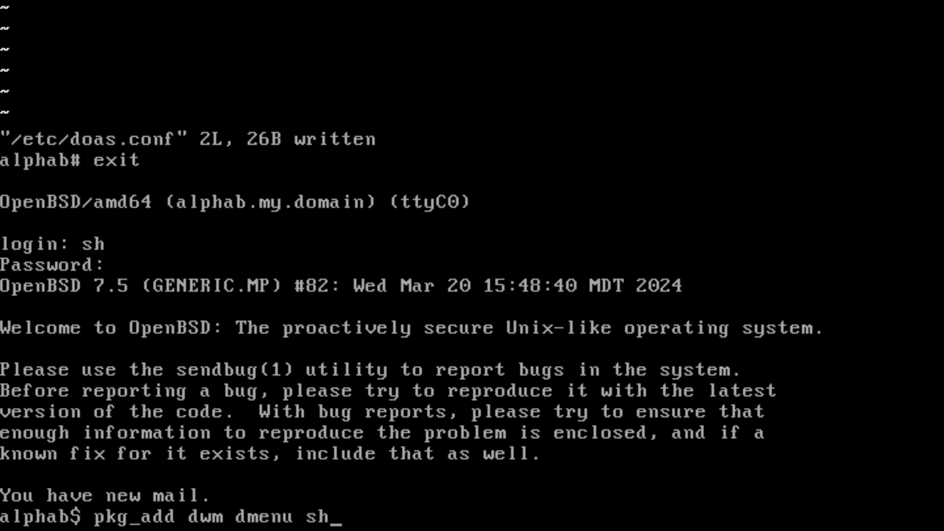
pyautogui.press('BackSpace')
pyautogui.write('t')
pyautogui.press('Return')
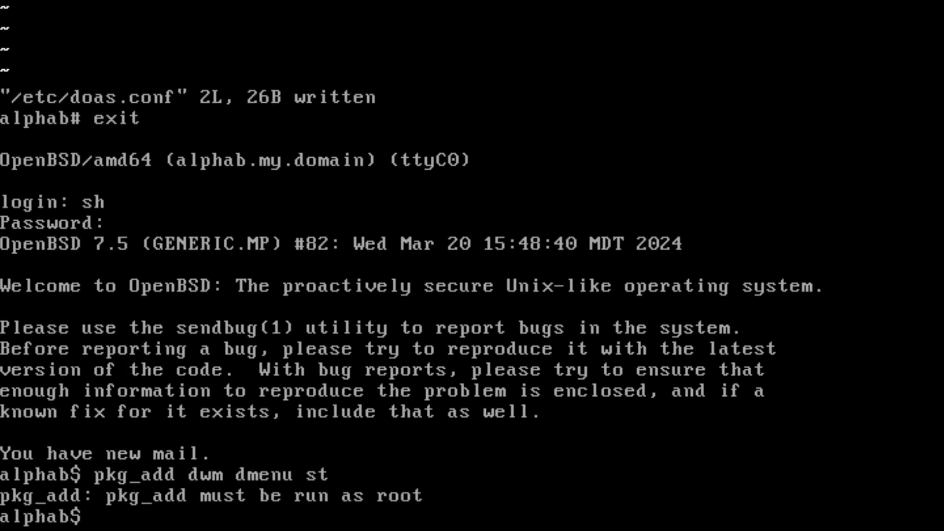
pyautogui.press('Up')
pyautogui.write('doas')
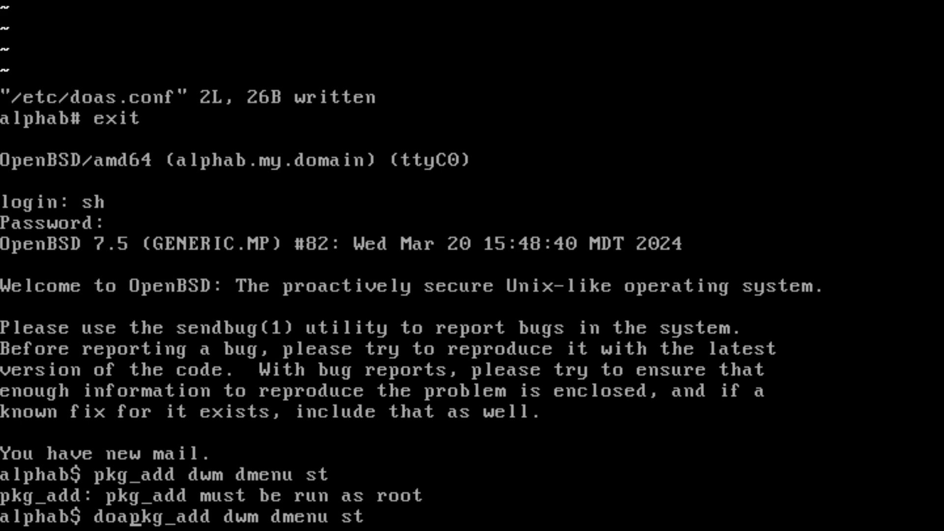
pyautogui.press('Return')
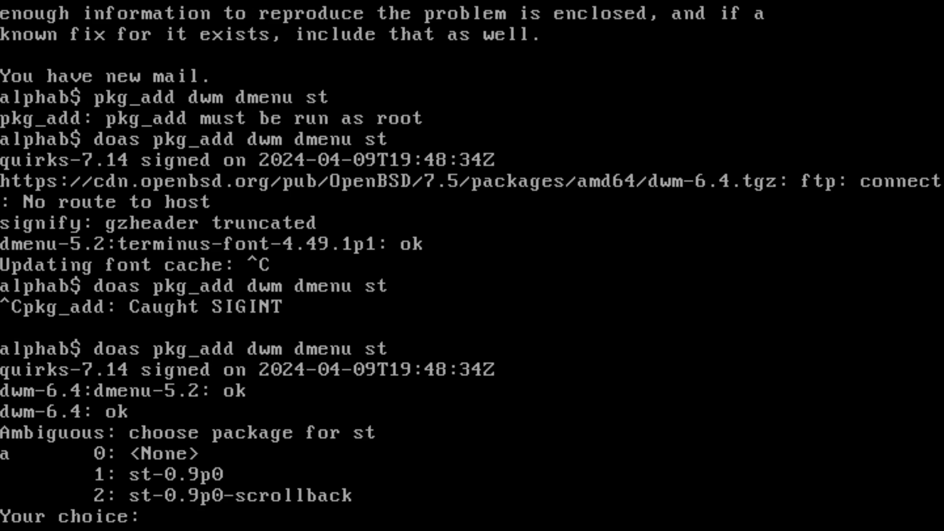
pyautogui.write('2')
pyautogui.press('Return')
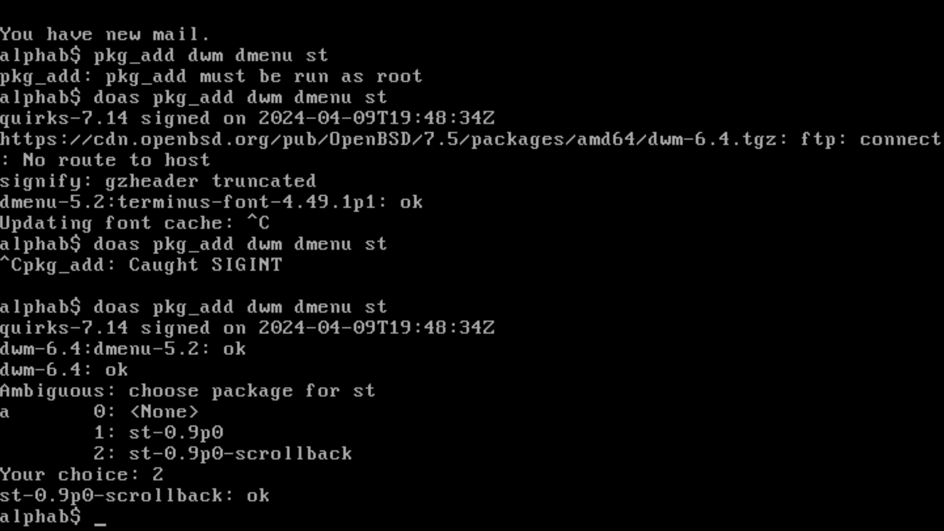
# - Write .xsession in vim with lines 'xrandr -s 1920x1080 &', 'st &' and 'exec dwm', and save
pyautogui.write('vim .xsession')
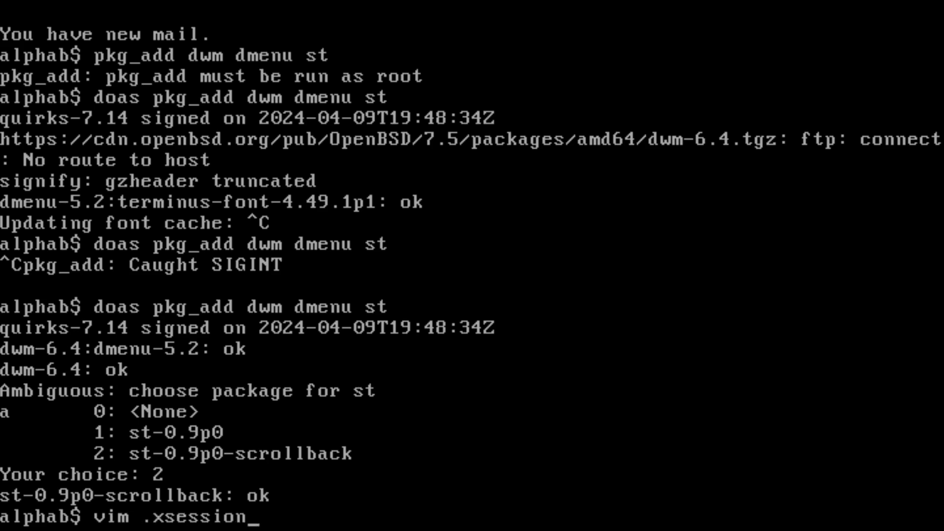
pyautogui.press('Return')
pyautogui.write('i')
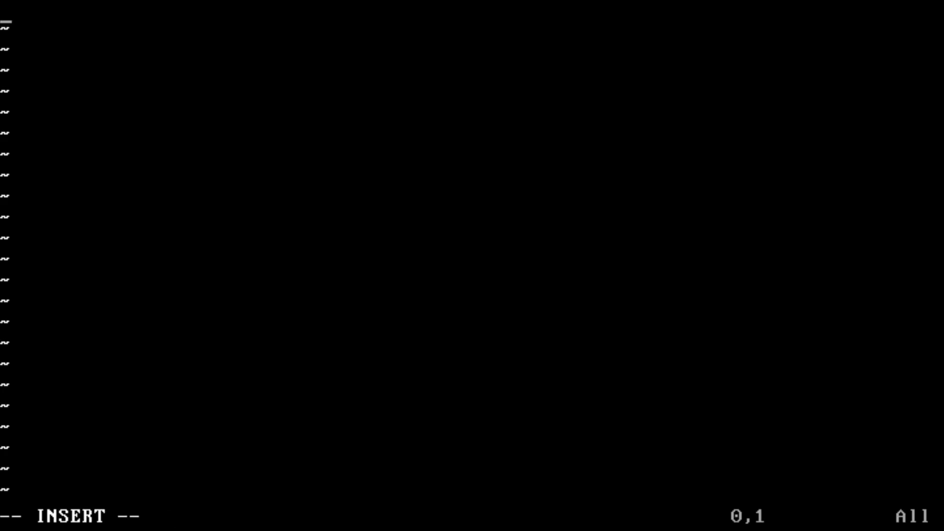
pyautogui.write('xra')
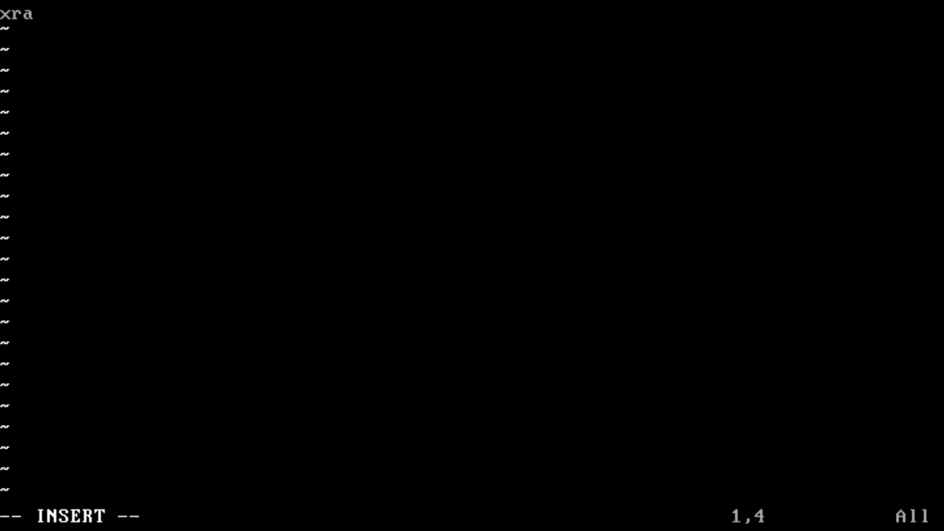
pyautogui.write('ndr -s ')
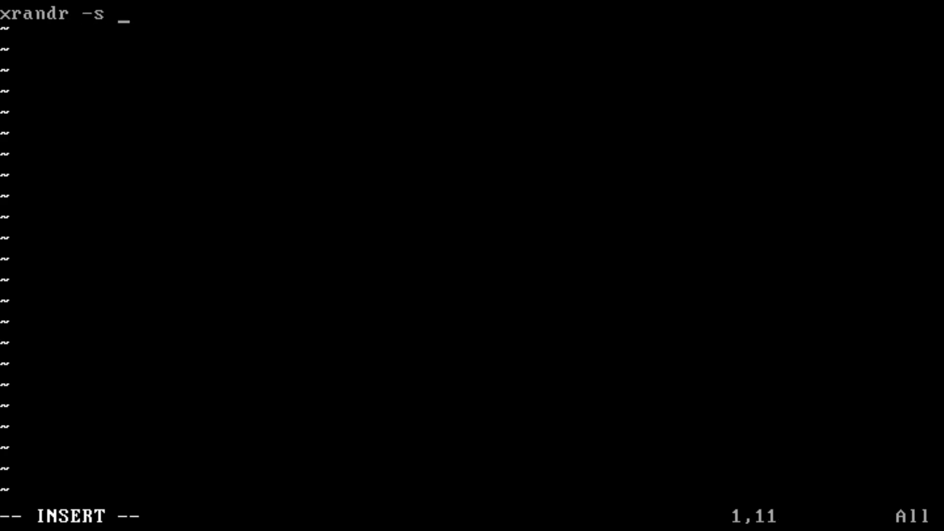
pyautogui.write('19202')
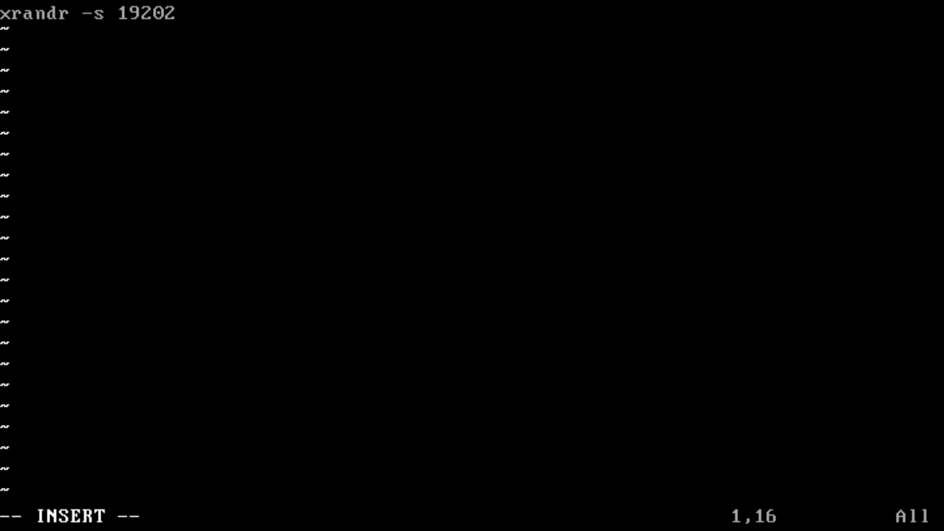
pyautogui.press('BackSpace')
pyautogui.write('x108')
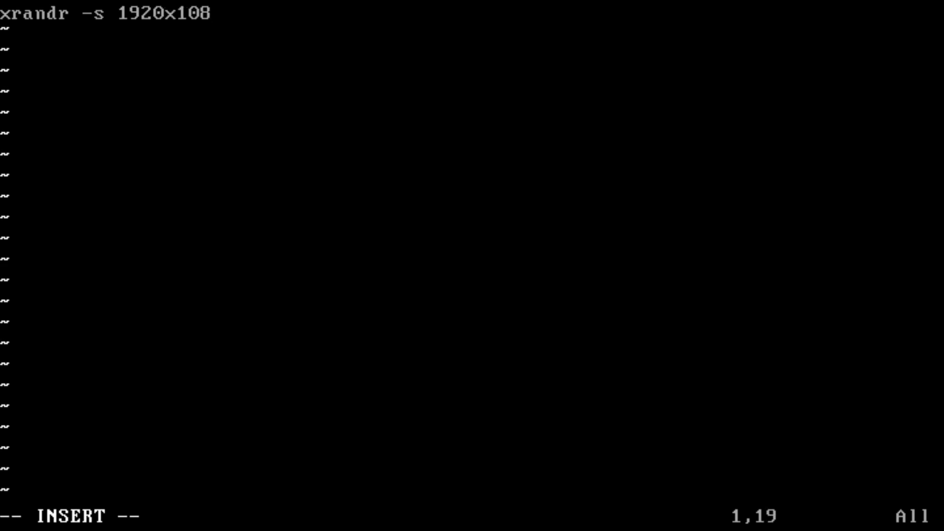
pyautogui.write('0 &')
pyautogui.press('Return')
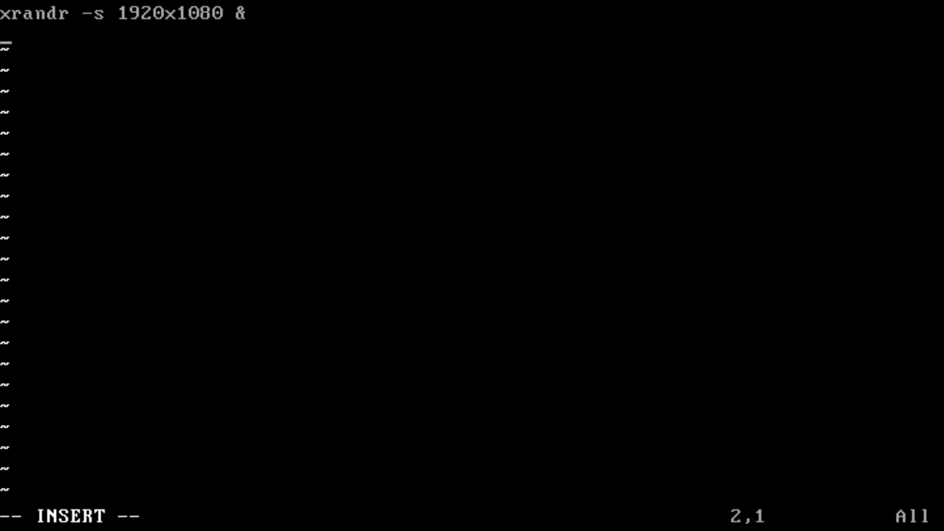
pyautogui.write('st &')
pyautogui.press('Return')
pyautogui.write('exec dwm')
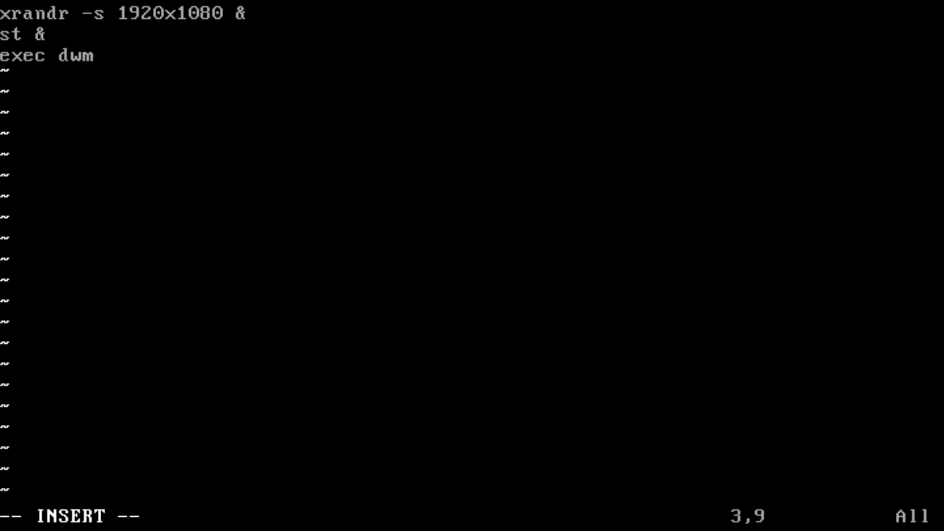
pyautogui.press('Escape')
pyautogui.write(':wq')
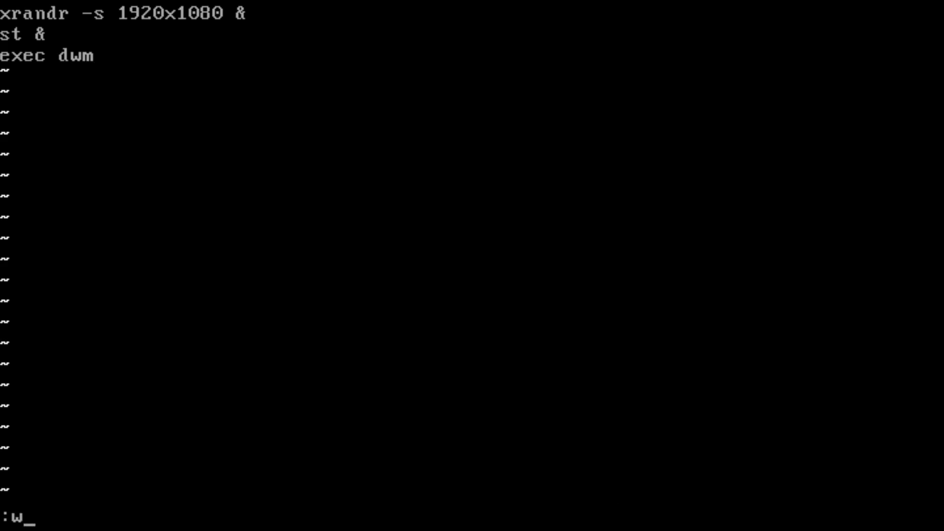
pyautogui.press('Return')
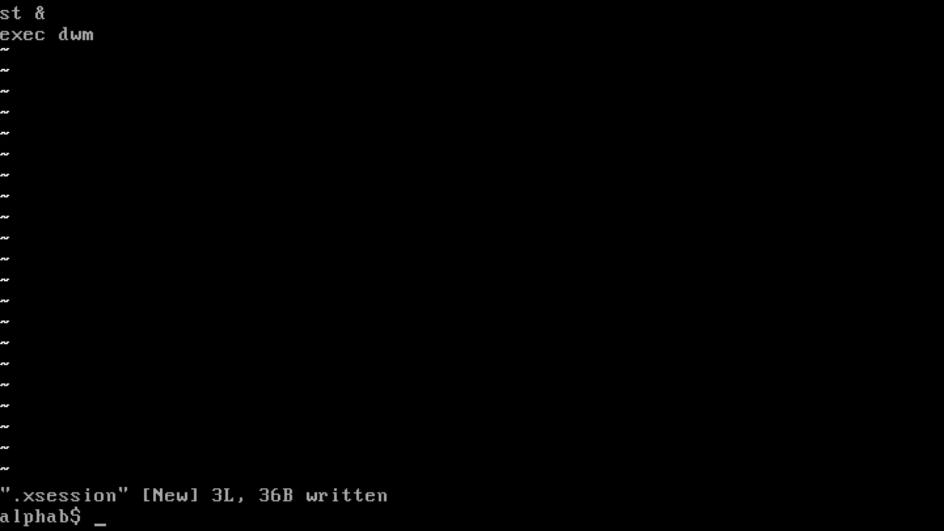
# - Enable xenodm at boot with 'doas rcctl enable xenodm', then type 'doas shutdown -r now'
pyautogui.write('doas rcc')
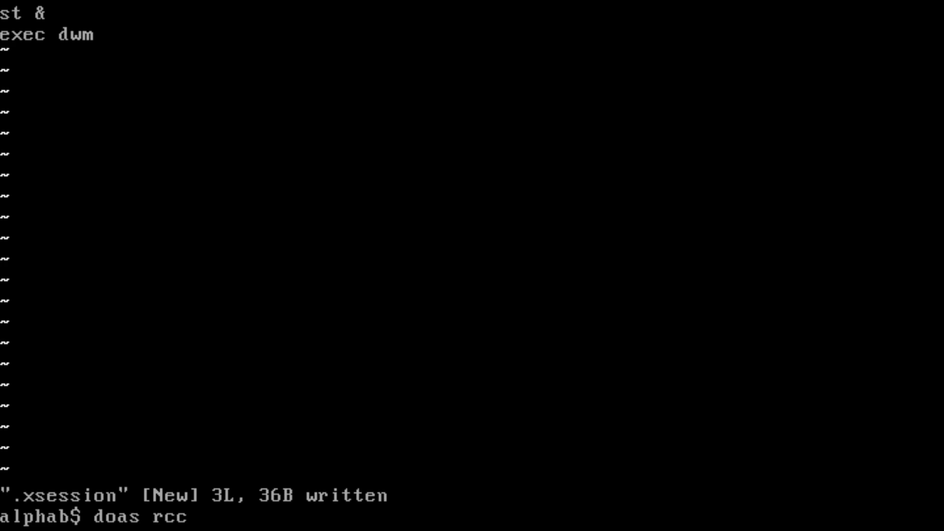
pyautogui.write('tl enavl')
pyautogui.press('BackSpace')
pyautogui.press('BackSpace')
pyautogui.write('ble ')
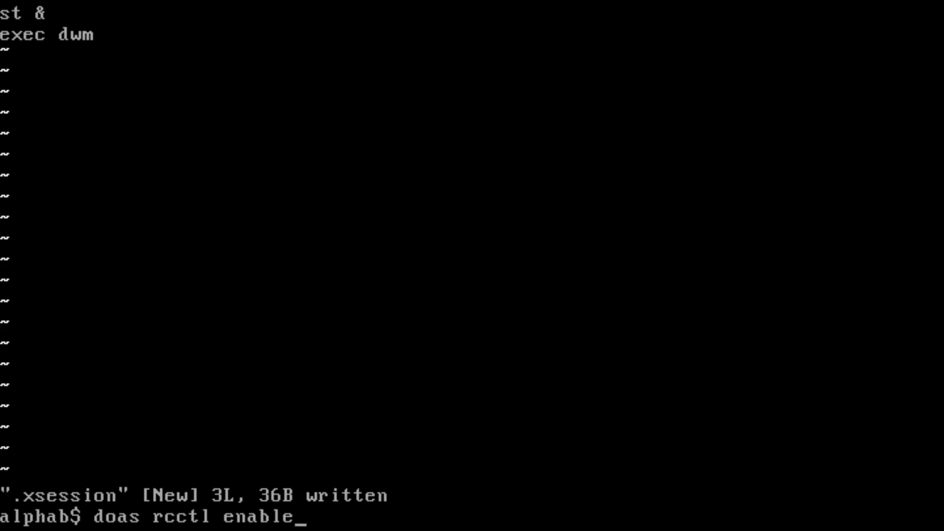
pyautogui.write('xenodm')
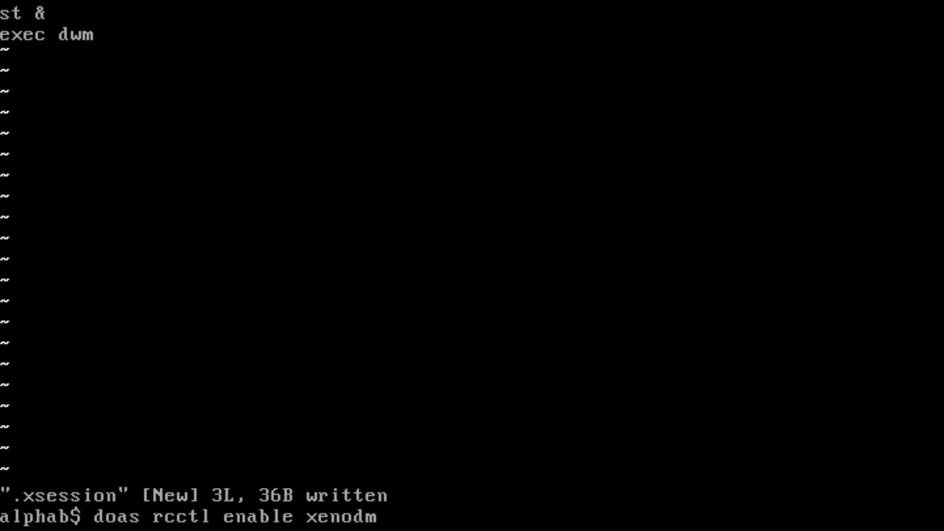
pyautogui.press('Return')
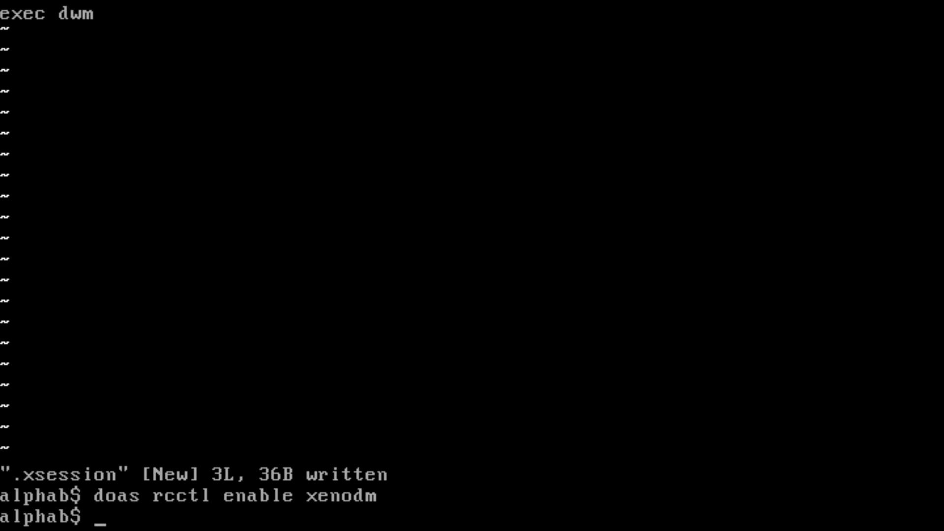
pyautogui.write('doas shutdow')
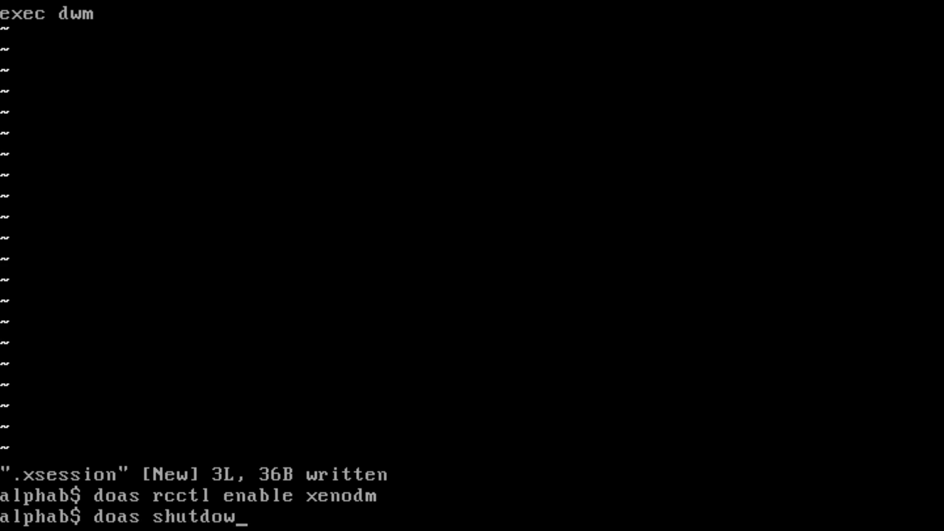
pyautogui.write('n -r now')
# - Reboot the VM now, enter the disk encryption passphrase, and boot the default kernel
pyautogui.press('Return')
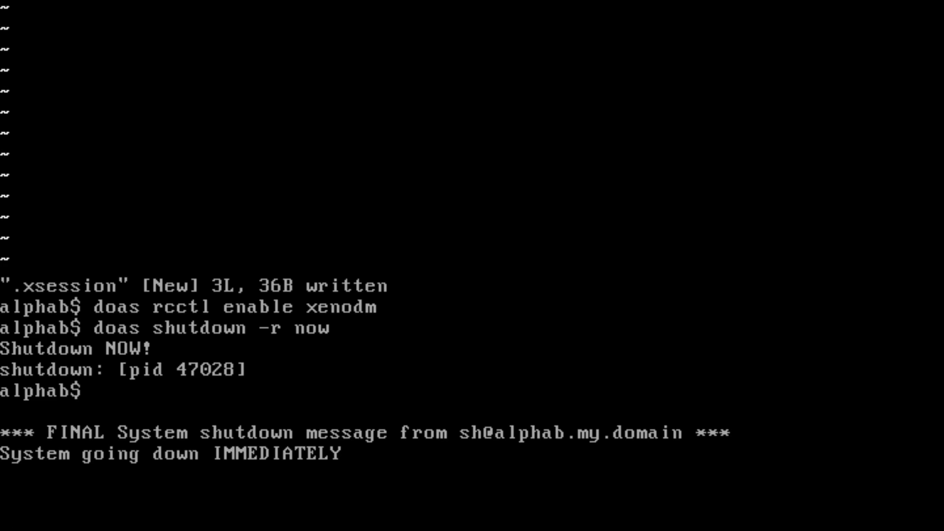
pyautogui.press('Return')
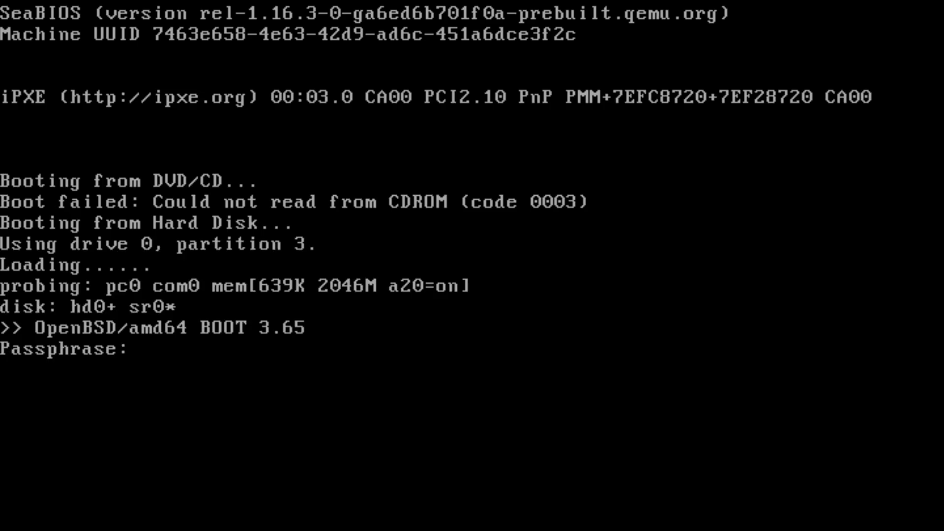
pyautogui.press('Return')
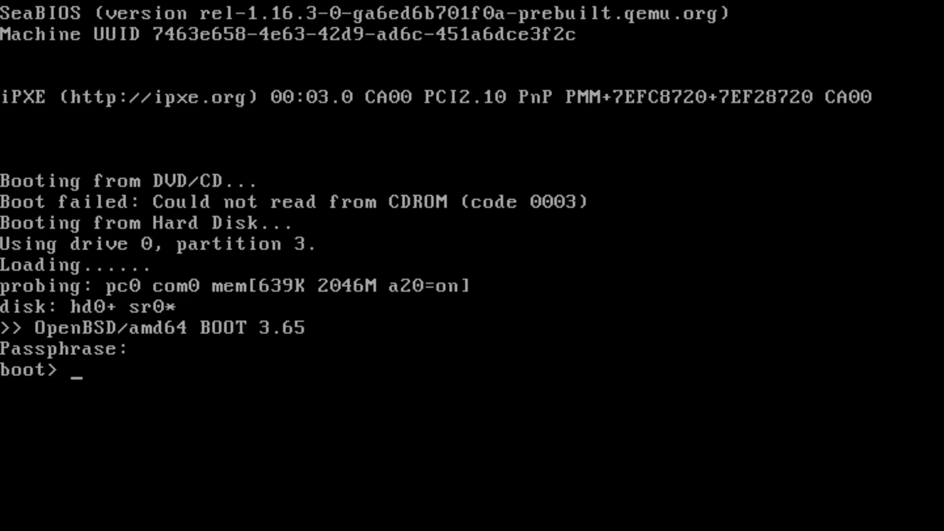
pyautogui.press('Return')
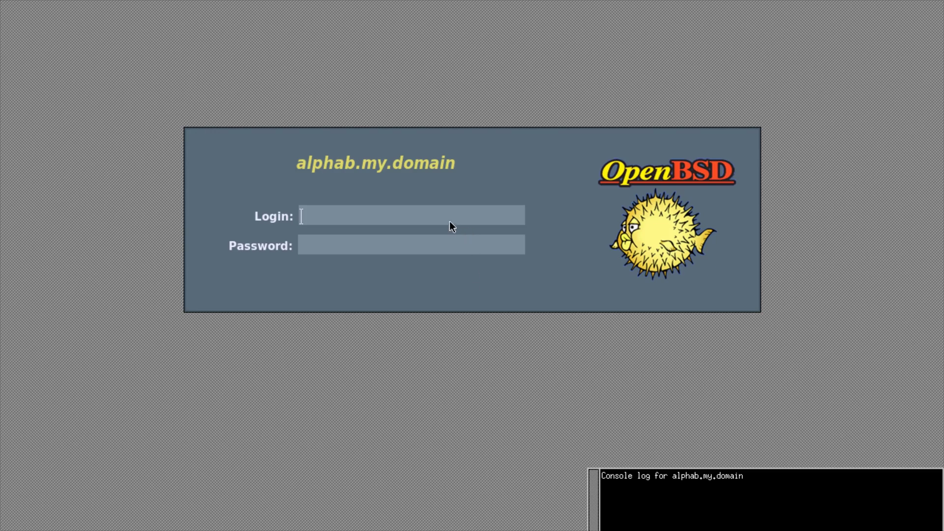
# - Log in to xenodm as the regular user and close the xconsole window in dwm
pyautogui.write('sh')
pyautogui.press('Return')
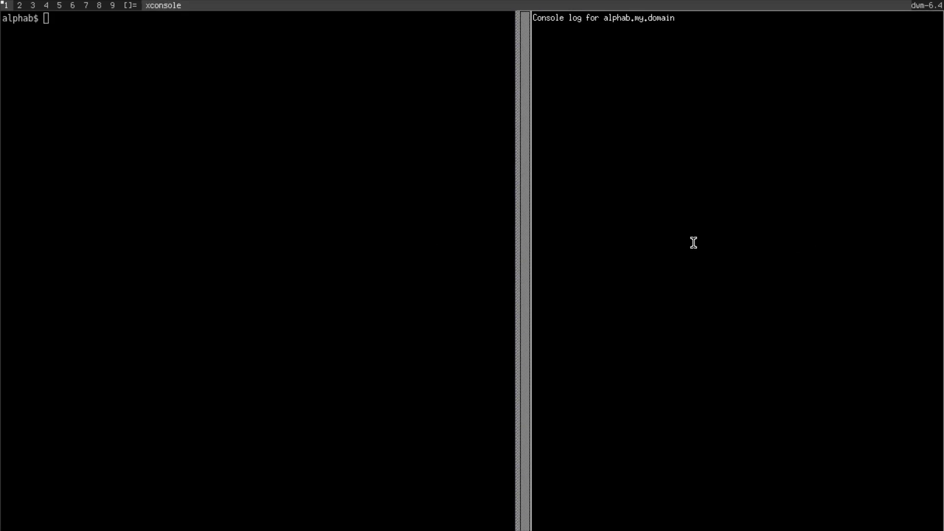
pyautogui.hotkey('alt', 'shift', 'c')
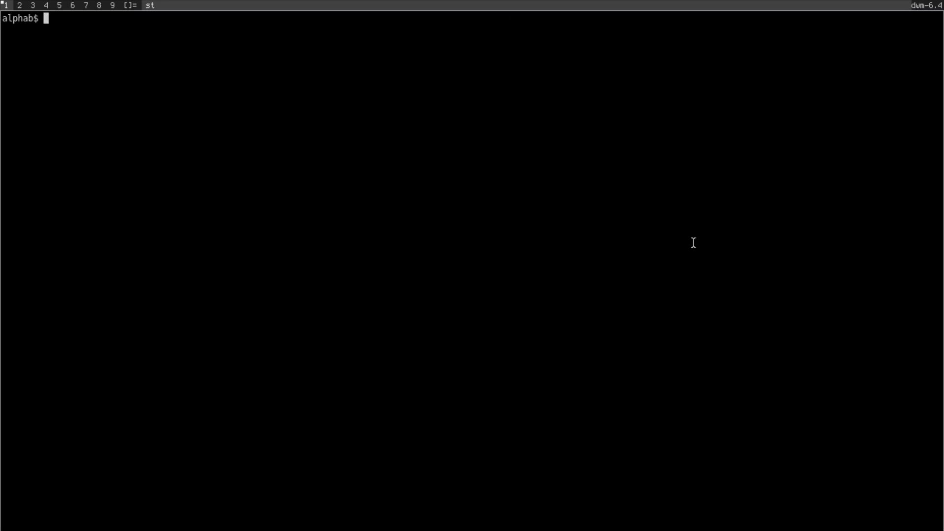
# - Enlarge the st font and begin typing a 'doas vim /etc/' command
pyautogui.hotkey('ctrl', 'shift', 'pageup')
pyautogui.hotkey('ctrl', 'shift', 'pageup')
pyautogui.hotkey('ctrl', 'shift', 'pageup')
pyautogui.hotkey('ctrl', 'shift', 'pageup')
pyautogui.hotkey('ctrl', 'shift', 'pageup')
pyautogui.hotkey('ctrl', 'shift', 'pageup')
pyautogui.hotkey('ctrl', 'shift', 'pageup')
pyautogui.hotkey('ctrl', 'shift', 'pageup')
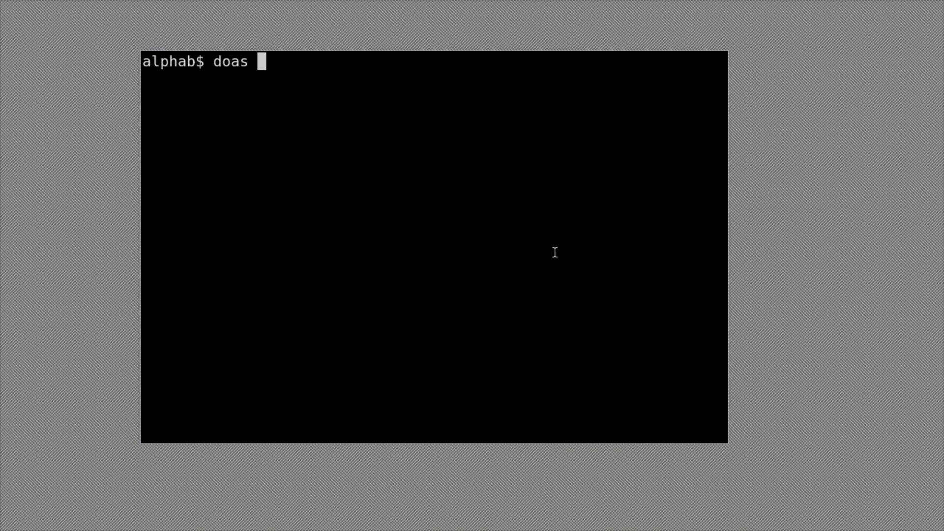
pyautogui.write(' /et')
pyautogui.press('Tab')
pyautogui.press('Tab')
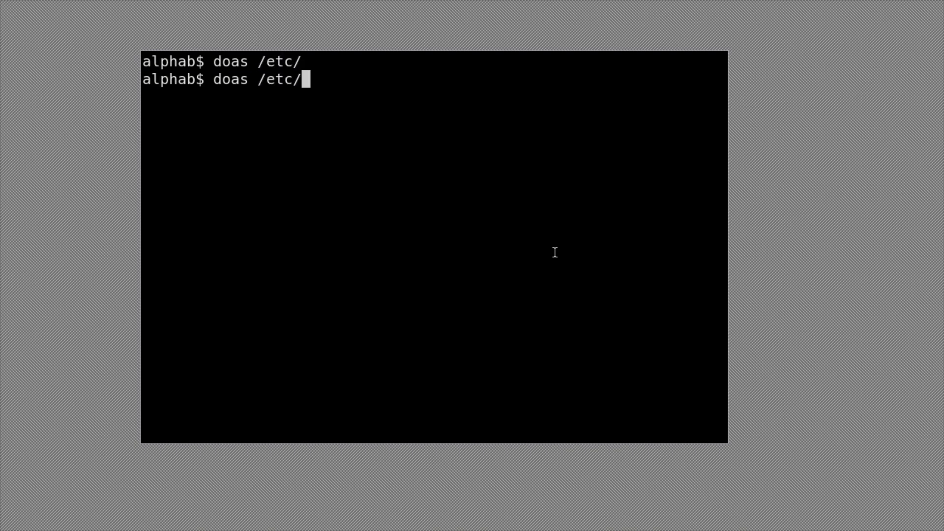
pyautogui.press('BackSpace')
pyautogui.press('BackSpace')
pyautogui.press('BackSpace')
pyautogui.press('BackSpace')
pyautogui.press('BackSpace')
pyautogui.write('vim ')
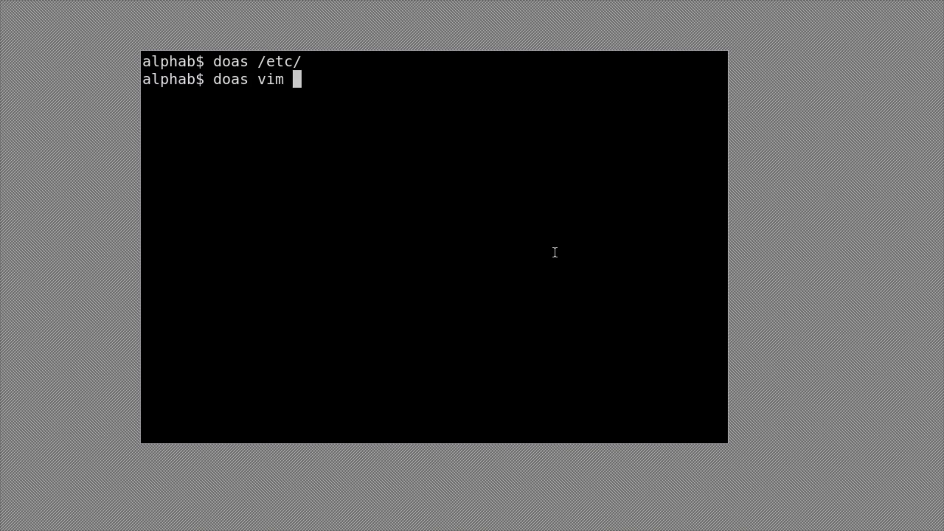
pyautogui.write('/e')
pyautogui.press('Tab')
pyautogui.press('Tab')
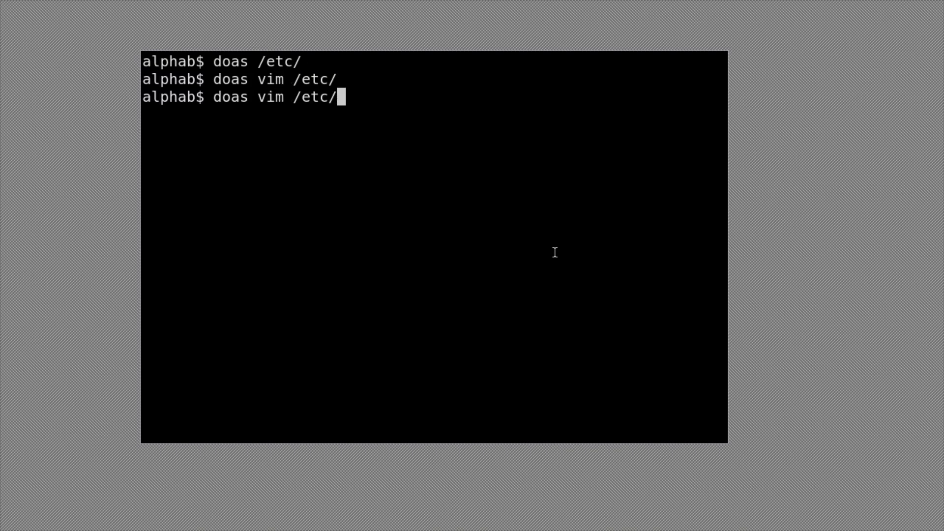
# - Complete the command's path to /etc/X11/xenodm/Xsetup_0, listing the xenodm folder's files along the way
pyautogui.write('X&')
pyautogui.press('BackSpace')
pyautogui.write('1')
pyautogui.press('Tab')
pyautogui.press('Tab')
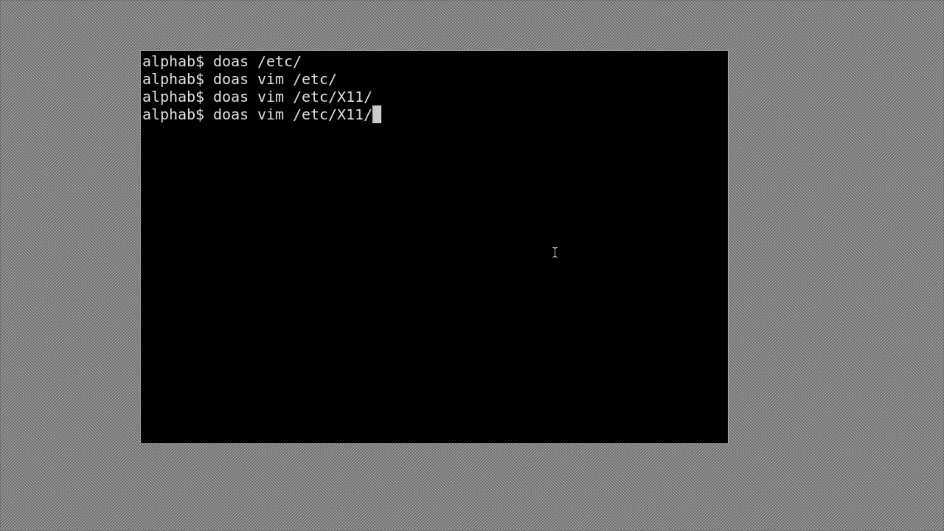
pyautogui.write('xe')
pyautogui.press('Tab')
pyautogui.press('Tab')
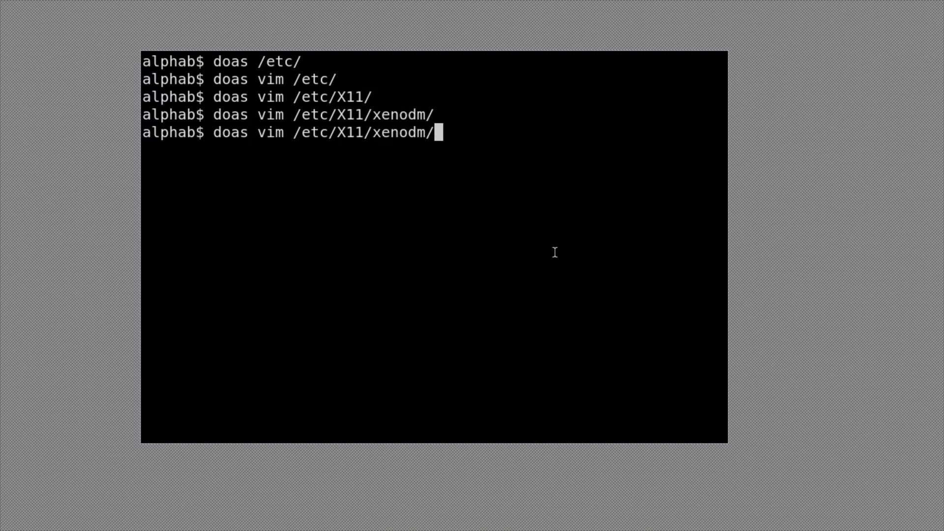
pyautogui.press('Tab')
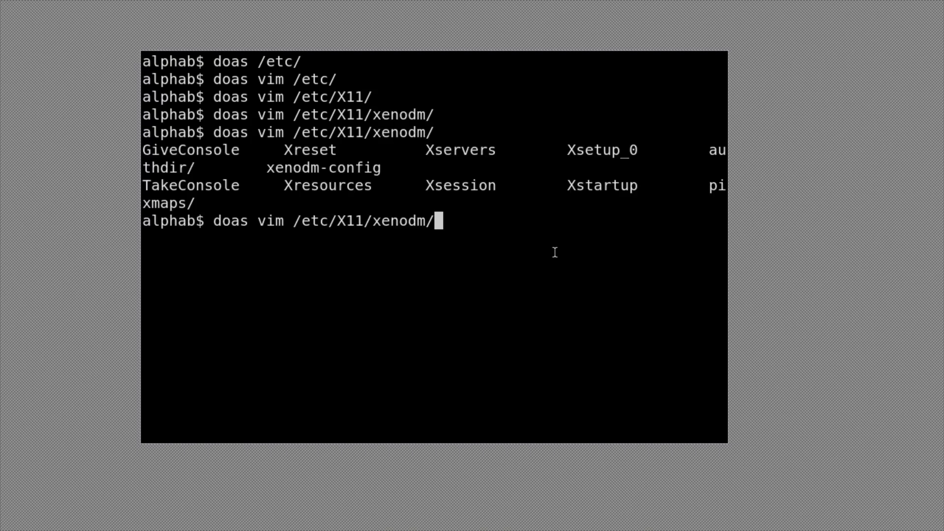
pyautogui.write('Xse')
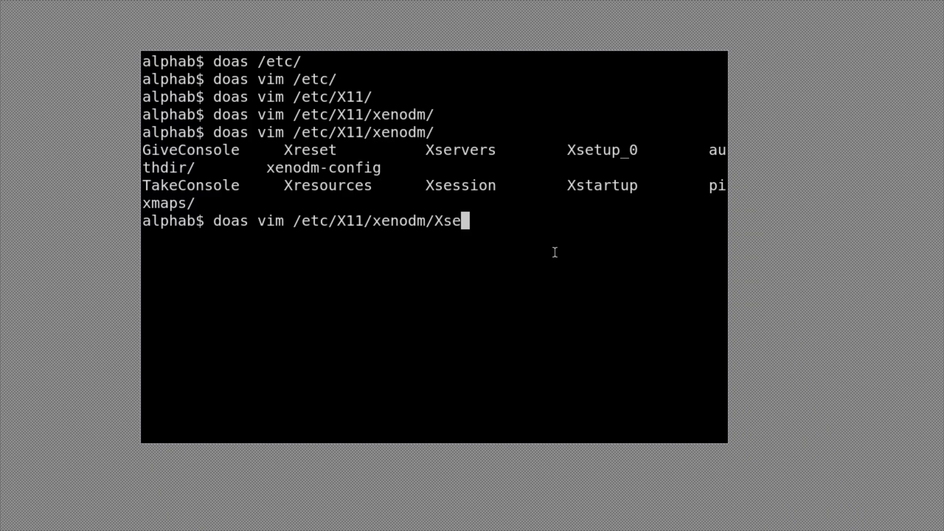
pyautogui.press('Tab')
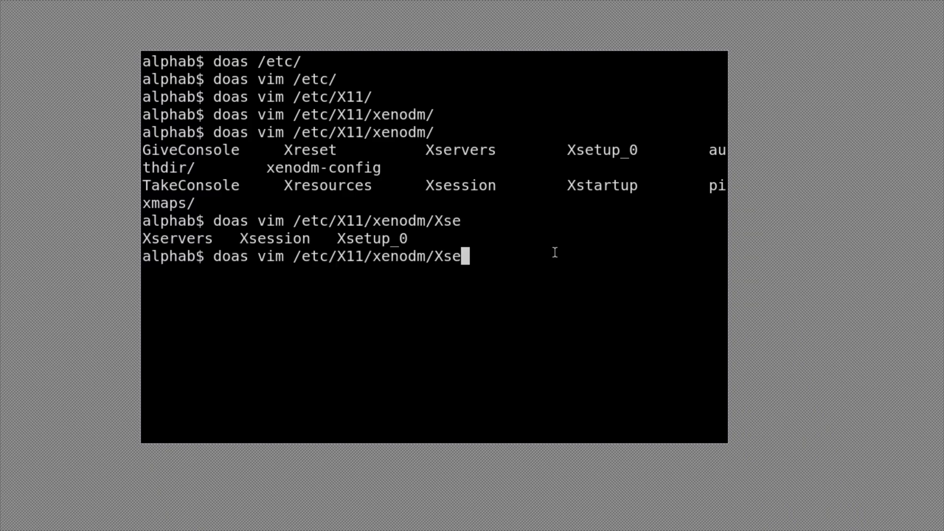
pyautogui.write('t')
pyautogui.press('Tab')
pyautogui.press('Tab')
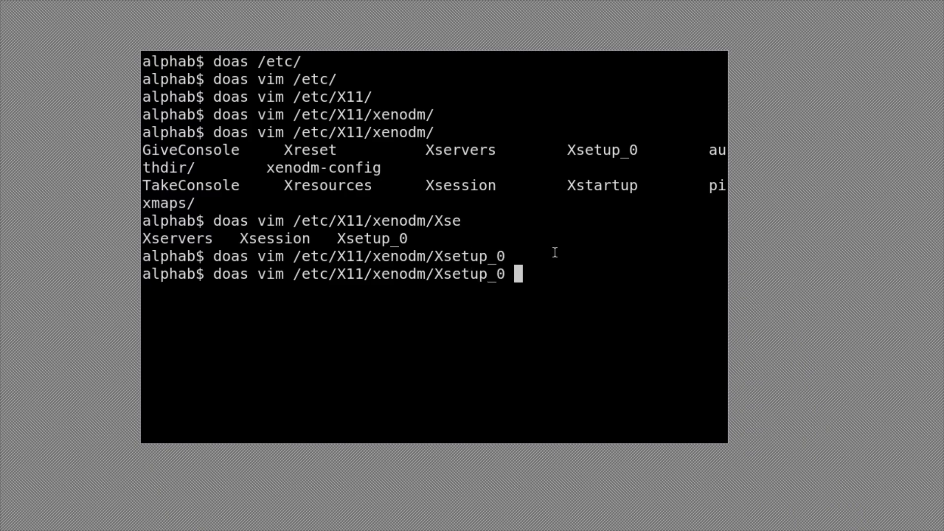
# - Open Xsetup_0 as root, prefix the xconsole line with '#', and save with :wq
pyautogui.press('Return')
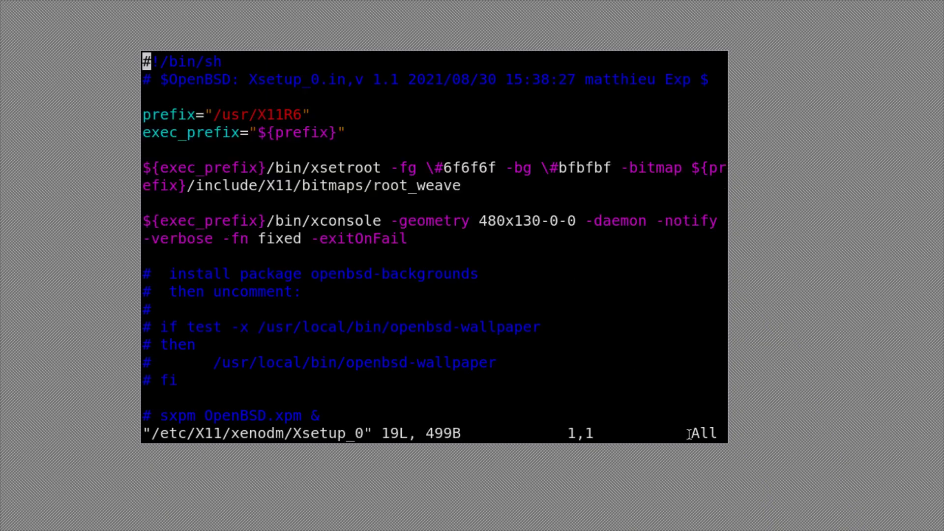
pyautogui.moveTo(728, 441); pyautogui.dragTo(803, 483)
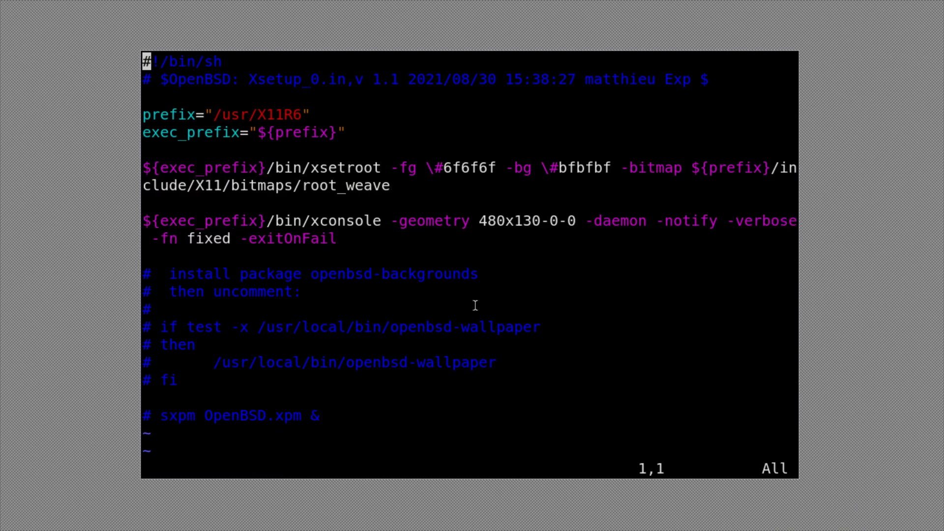
pyautogui.press('Down')
pyautogui.press('Down')
pyautogui.press('Down')
pyautogui.press('Down')
pyautogui.press('Down')
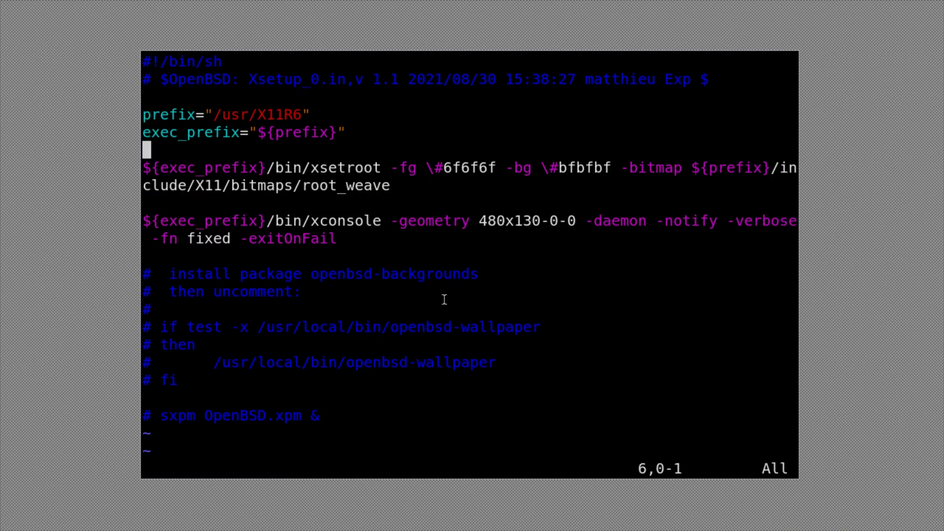
pyautogui.press('Down')
pyautogui.press('Down')
pyautogui.press('Down')
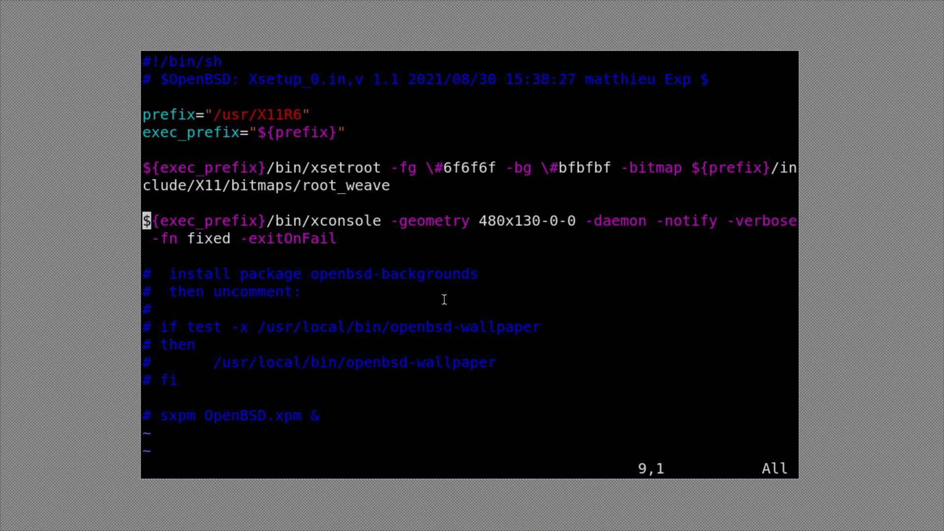
pyautogui.write('i')
pyautogui.write('#')
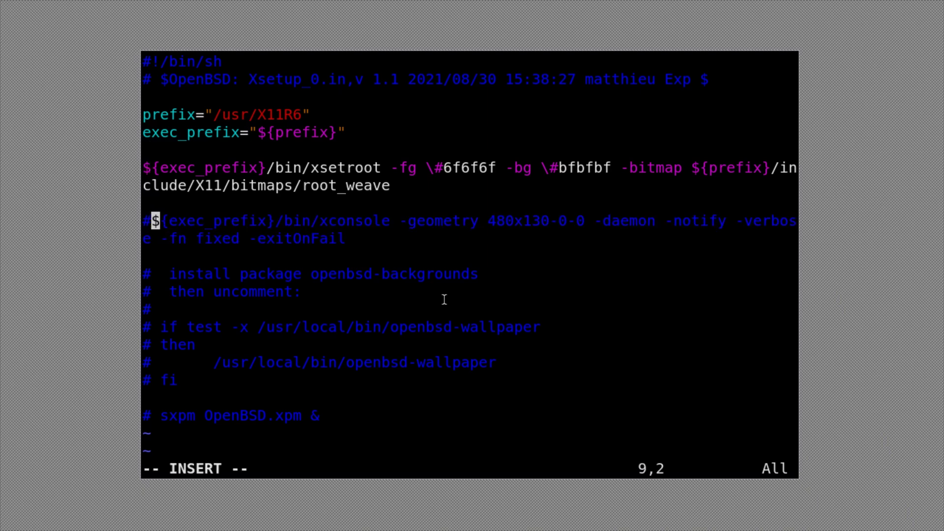
pyautogui.press('Escape')
pyautogui.write(':wq')
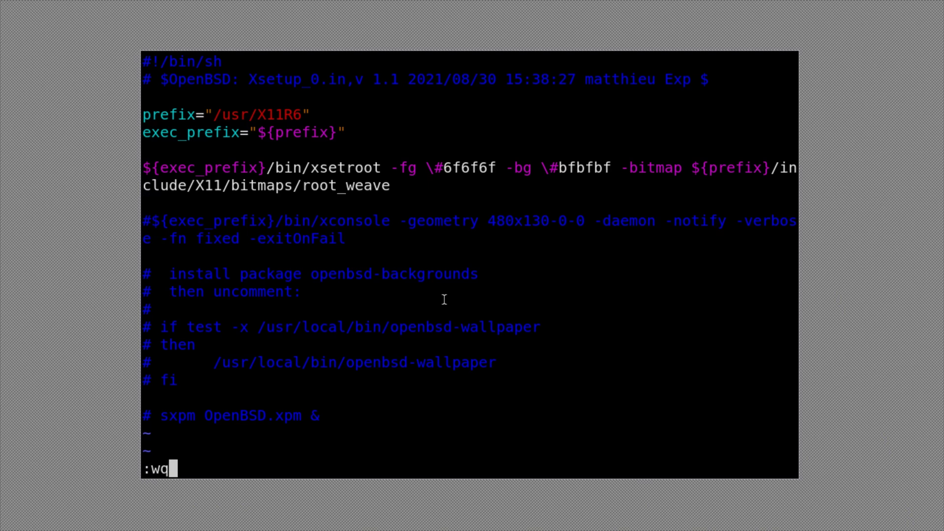
pyautogui.press('Return')
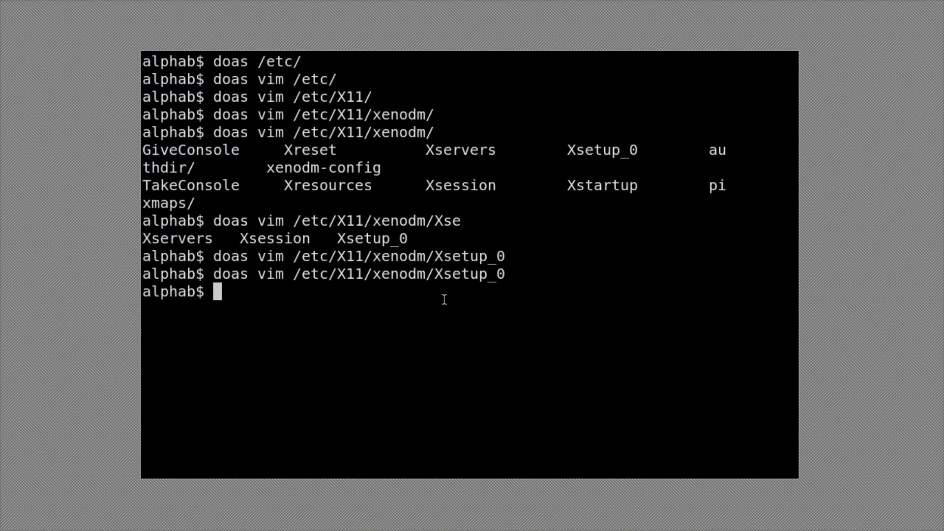
# - Run 'doas pkill X' to restart the X server and return to xenodm
pyautogui.write('doa s')
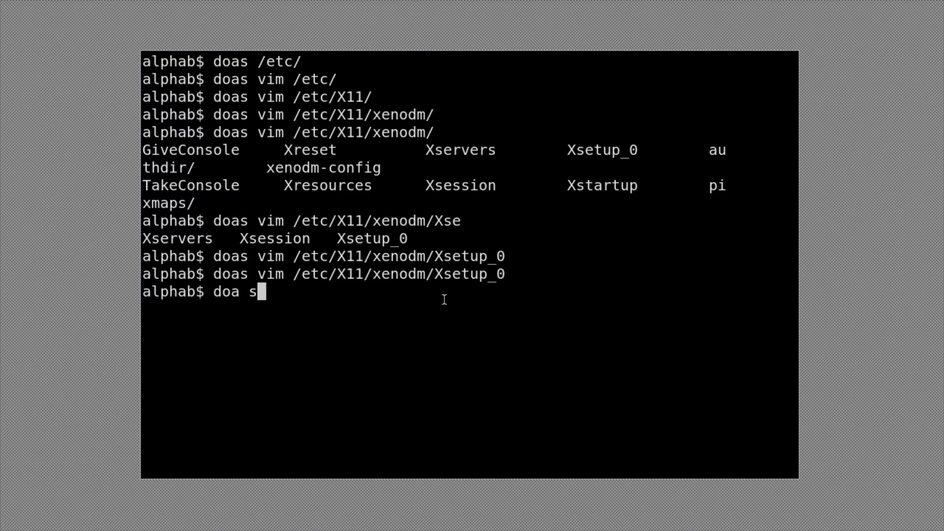
pyautogui.press('BackSpace')
pyautogui.press('BackSpace')
pyautogui.write('s pki')
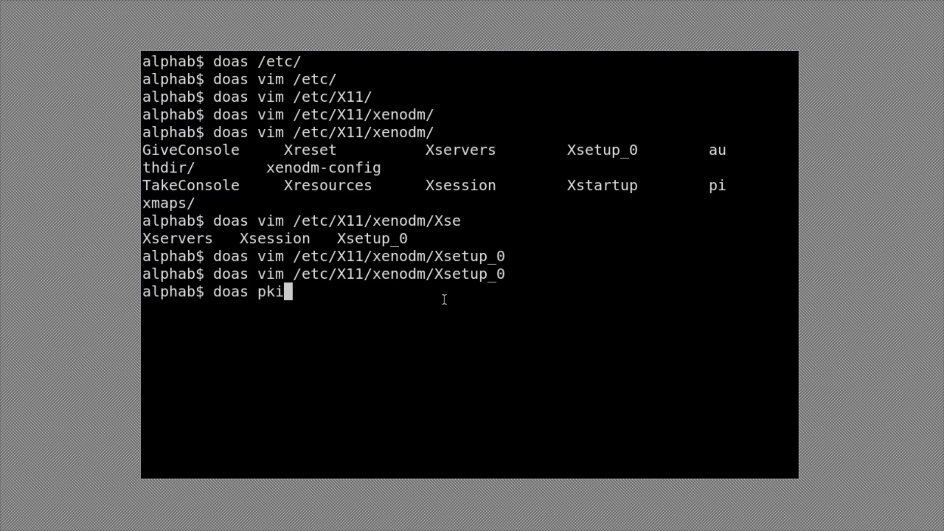
pyautogui.write('ll X')
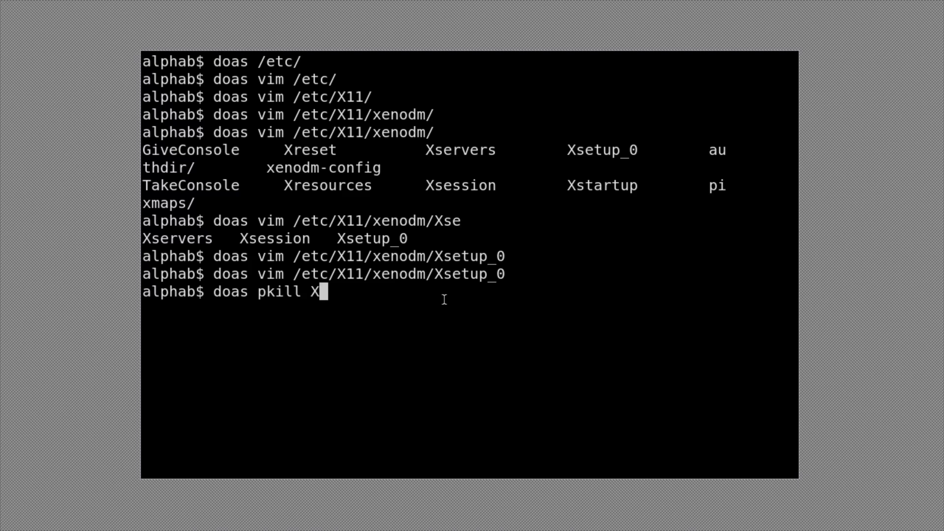
pyautogui.press('Return')
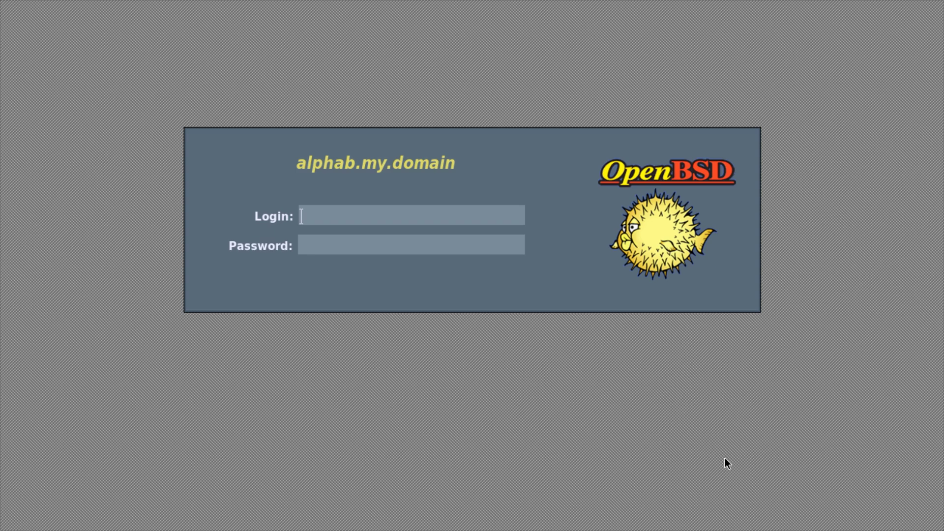
# - Log in as the regular user and enlarge the st font two steps
pyautogui.write('sh')
pyautogui.press('Return')
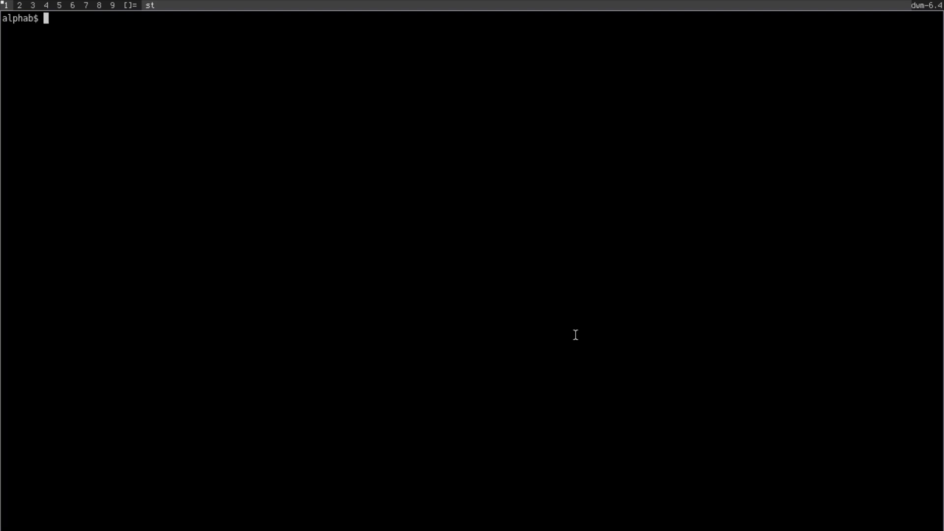
pyautogui.hotkey('ctrl', 'shift', 'pageup')
pyautogui.hotkey('ctrl', 'shift', 'pageup')
pyautogui.hotkey('ctrl', 'shift', 'pageup')
pyautogui.hotkey('ctrl', 'shift', 'pageup')
pyautogui.hotkey('ctrl', 'shift', 'pageup')
pyautogui.hotkey('ctrl', 'shift', 'pageup')
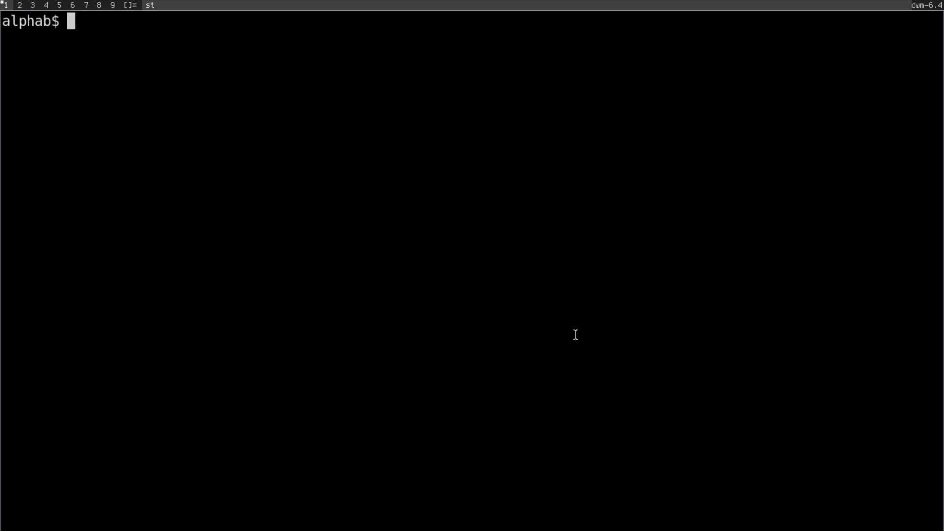
pyautogui.hotkey('ctrl', 'shift', 'pageup')
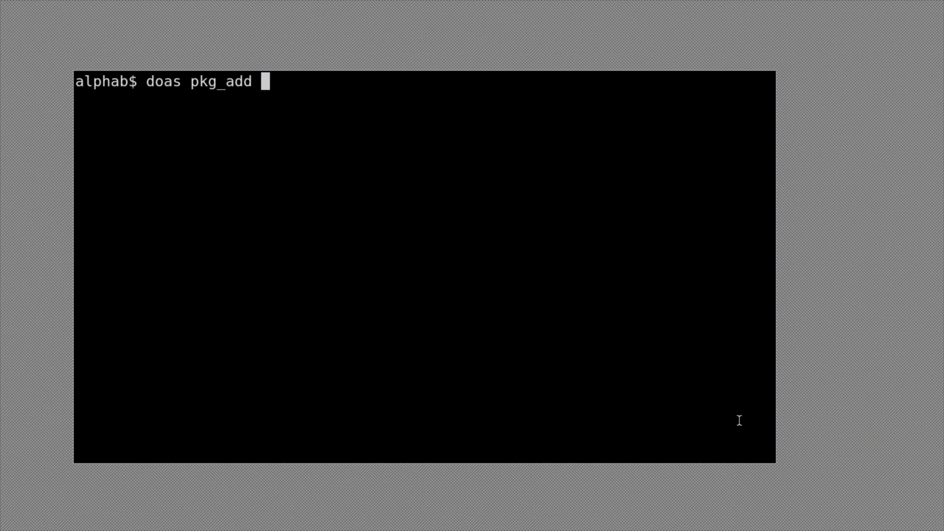
# - Install the xfce4 package with doas pkg_add xfce4 and open .xsession in vim
pyautogui.write('fce')
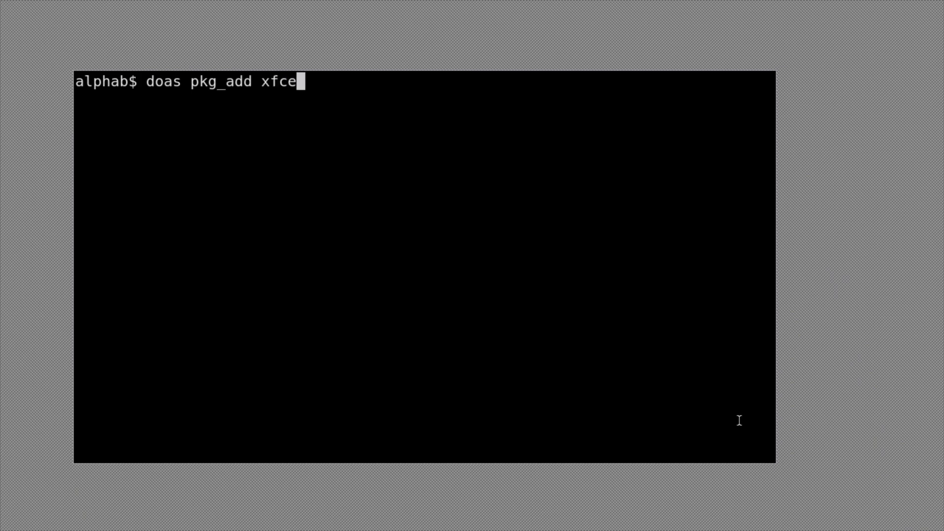
pyautogui.write('4')
pyautogui.press('Return')
pyautogui.write('vim .xe')
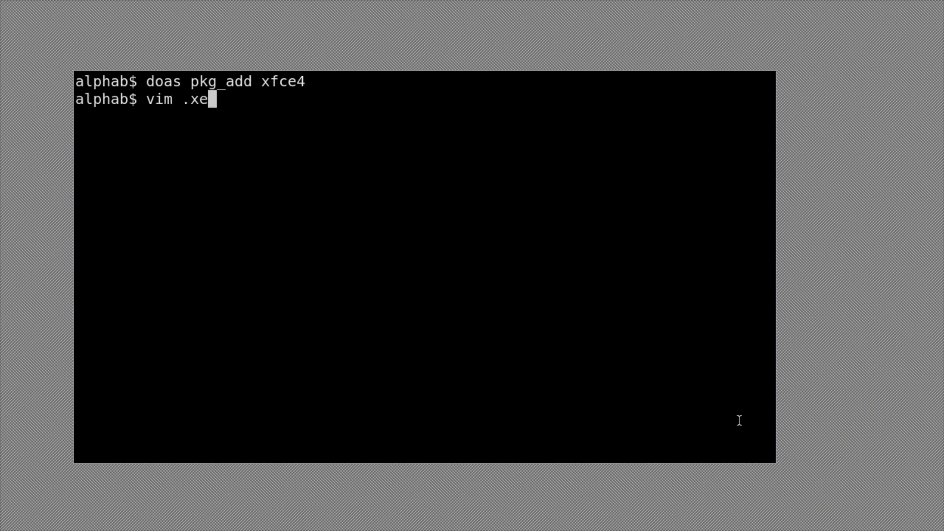
pyautogui.press('BackSpace')
pyautogui.write('session')
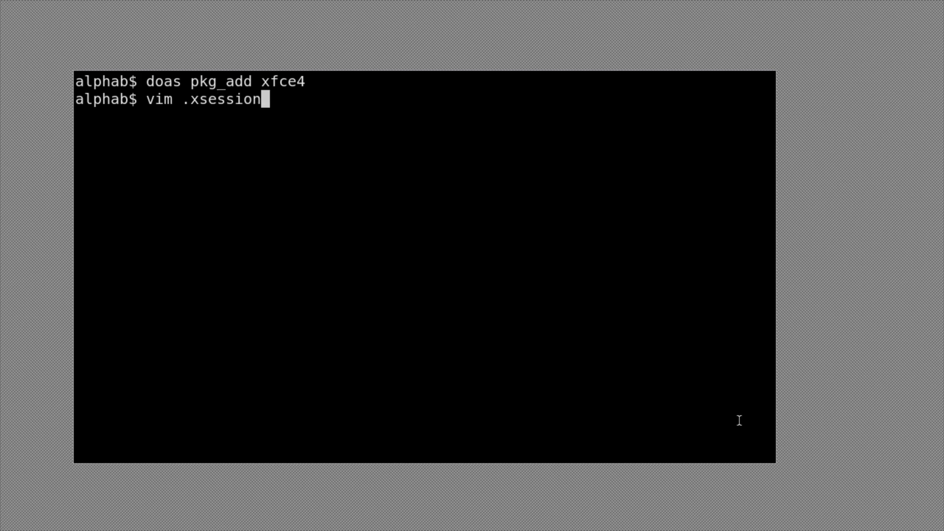
pyautogui.press('Return')
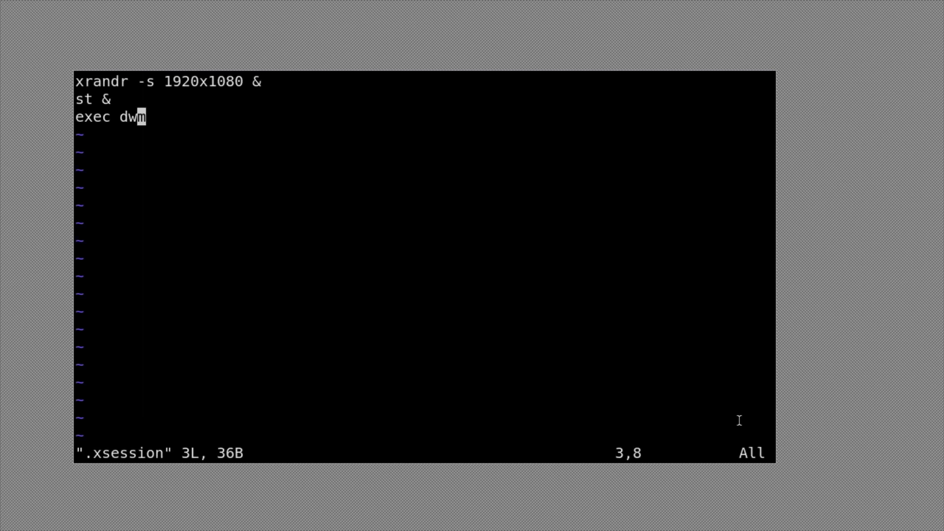
# - Try changing exec dwm to startxfce4, then undo it and save .xsession still ending with exec dwm
pyautogui.press('A')
pyautogui.press('BackSpace')
pyautogui.press('BackSpace')
pyautogui.press('BackSpace')
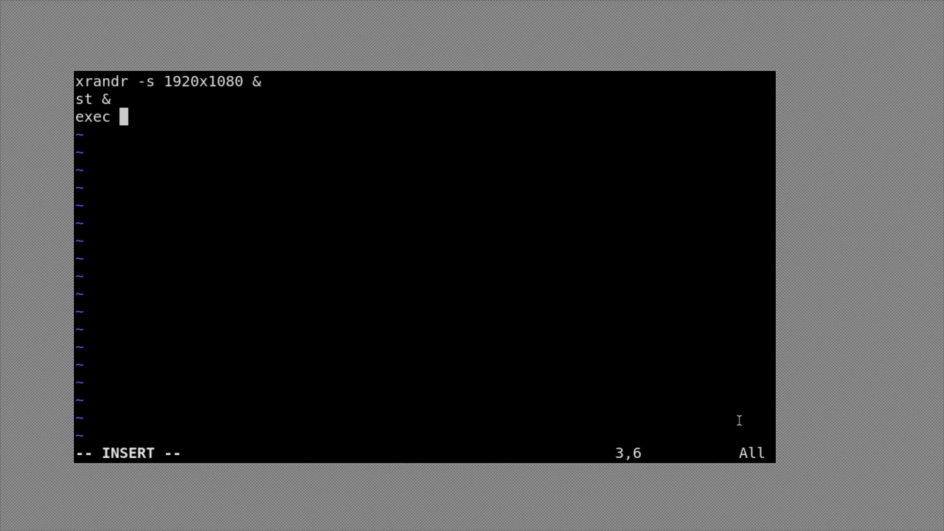
pyautogui.write('startx')
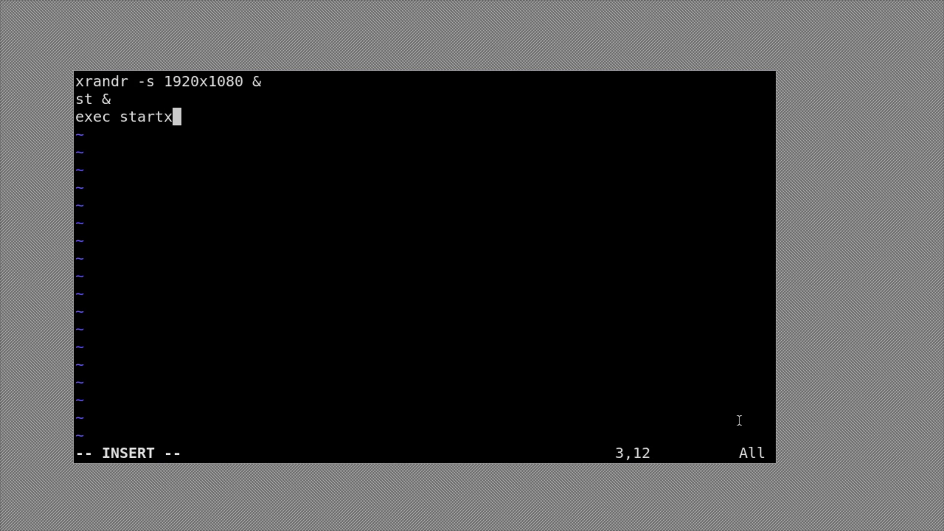
pyautogui.write('fce')
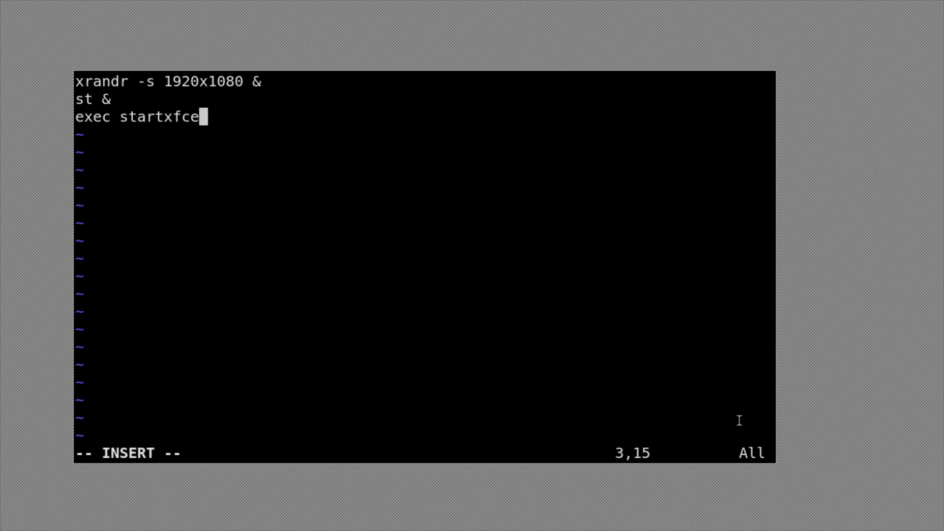
pyautogui.write('4')
pyautogui.press('Escape')
pyautogui.press('k')
pyautogui.press('k')
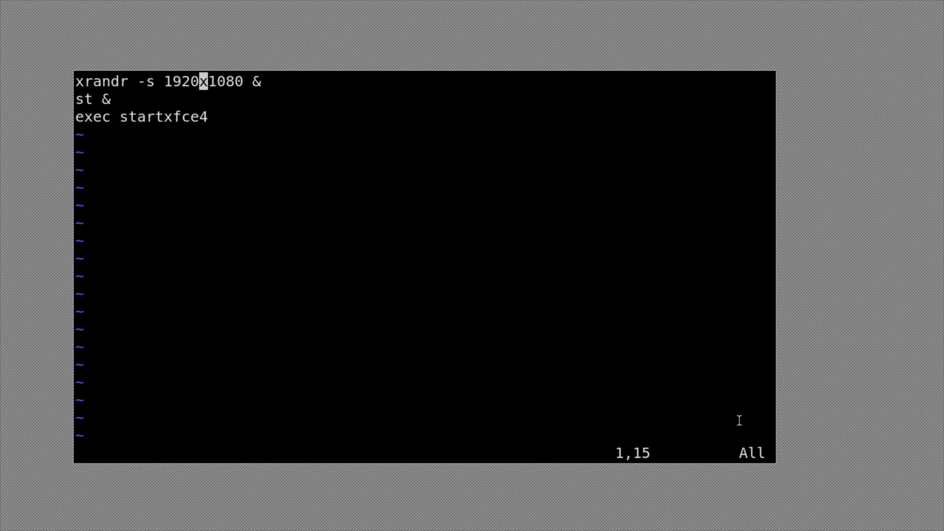
pyautogui.press('j')
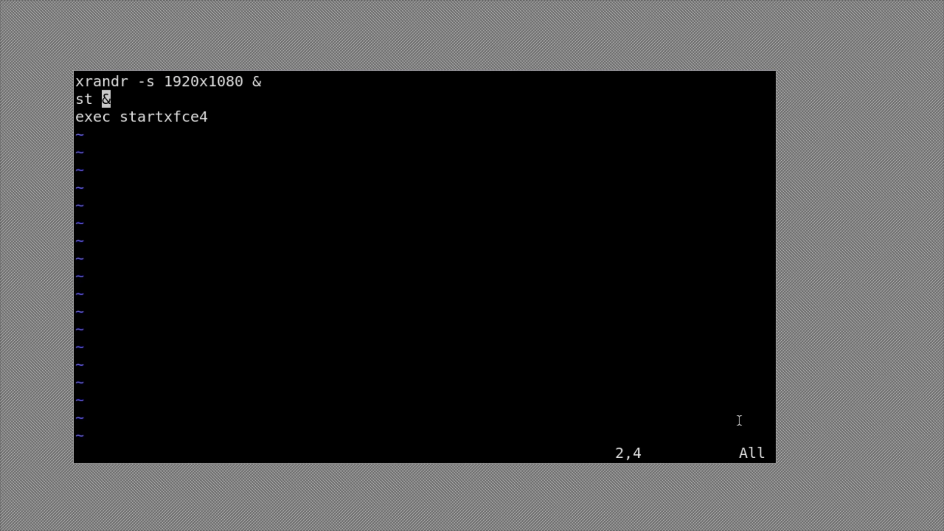
pyautogui.write('u')
pyautogui.write(':wq')
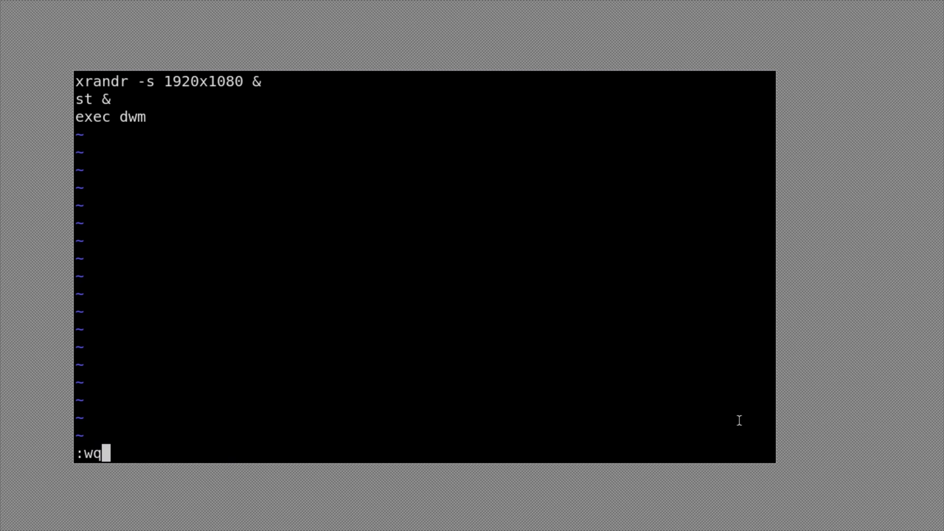
pyautogui.press('Return')
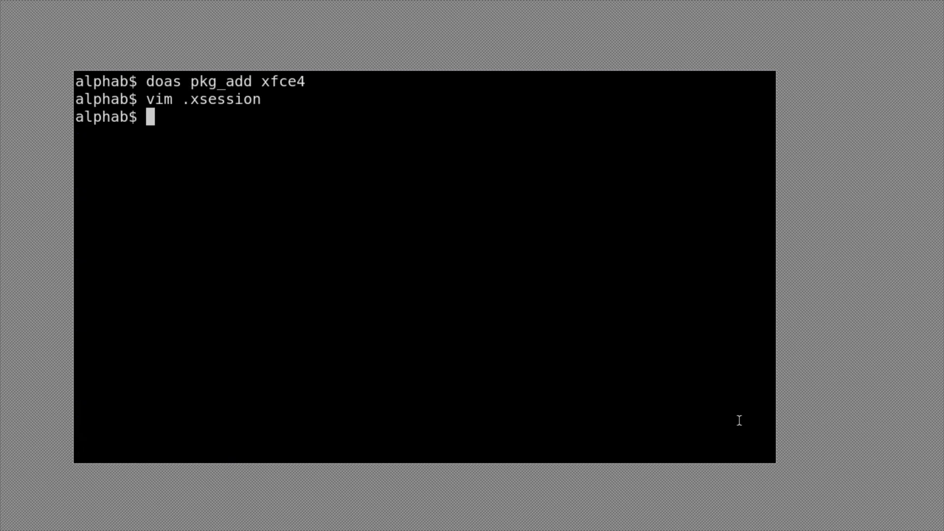